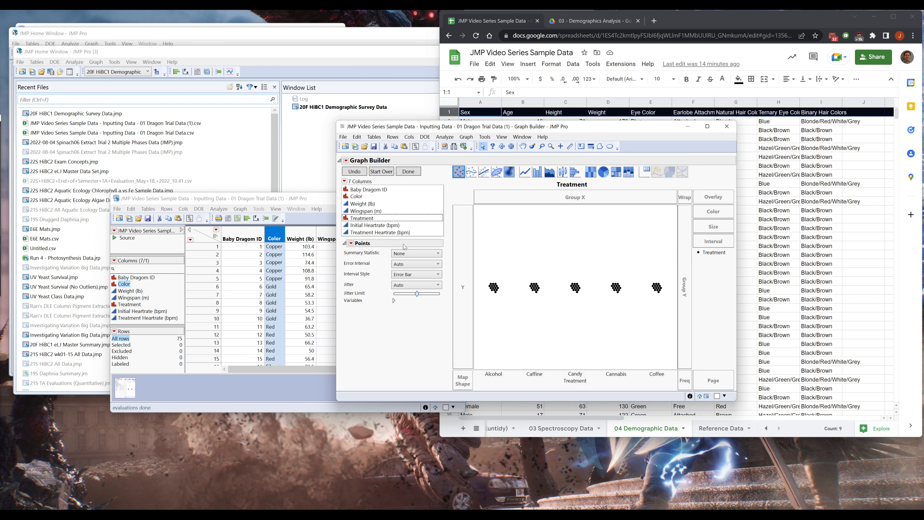
# - Replace Treatment with Color on the X axis and plot Wingspan (m) on the Y axis
pyautogui.click(370, 212)
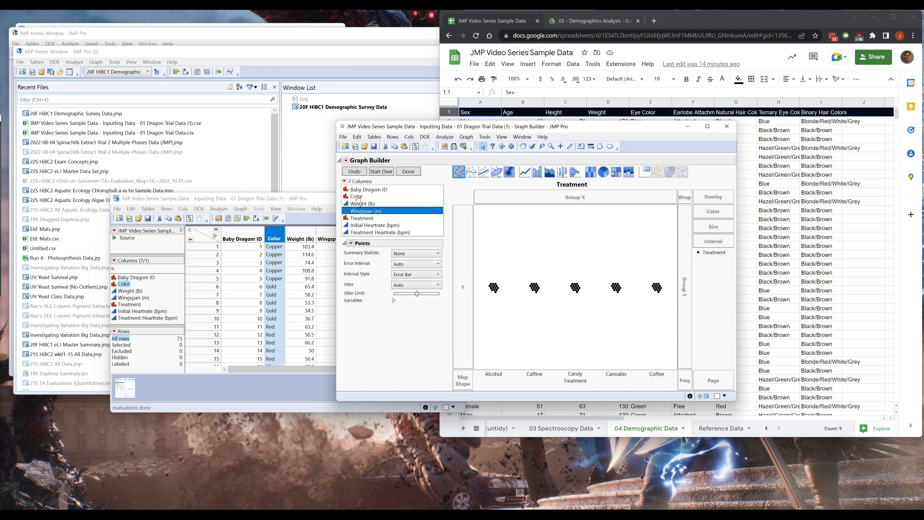
pyautogui.moveTo(357, 197); pyautogui.dragTo(579, 381)
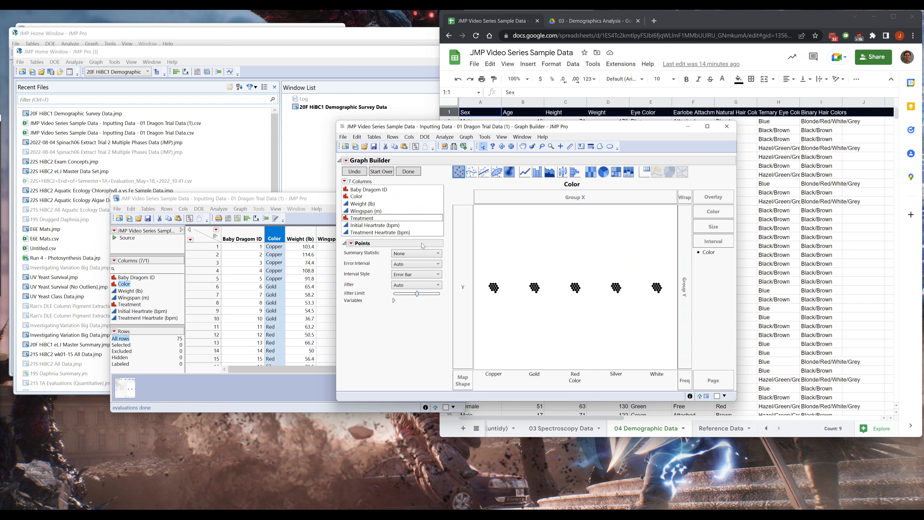
pyautogui.moveTo(365, 211); pyautogui.dragTo(468, 270)
pyautogui.moveTo(356, 197); pyautogui.dragTo(568, 368)
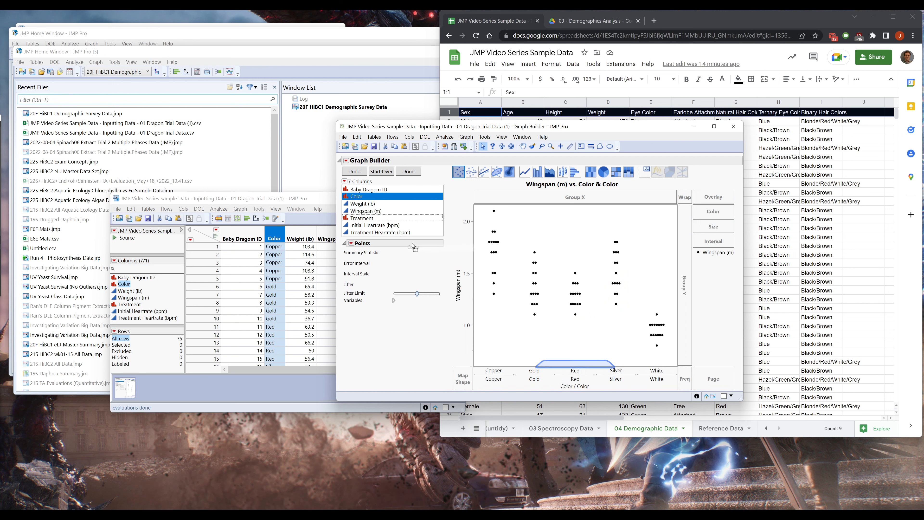
pyautogui.moveTo(381, 221); pyautogui.dragTo(488, 289)
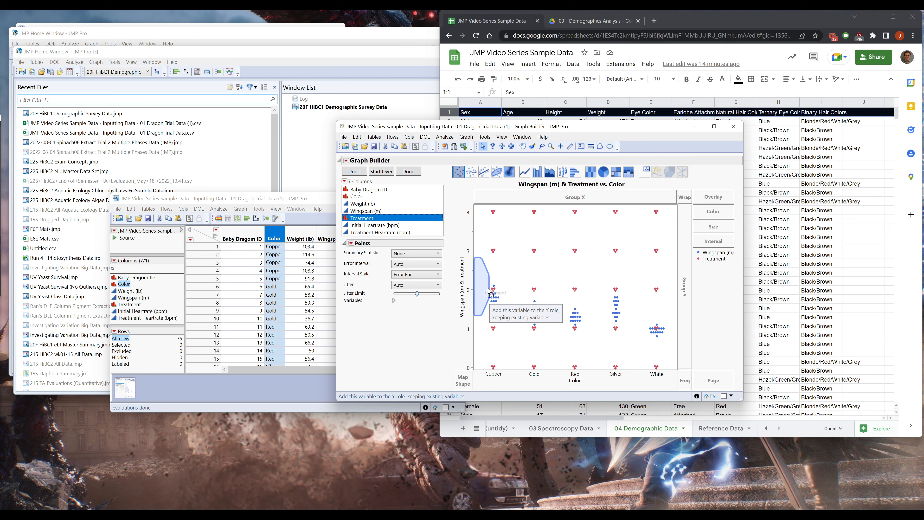
pyautogui.moveTo(488, 289); pyautogui.dragTo(394, 332)
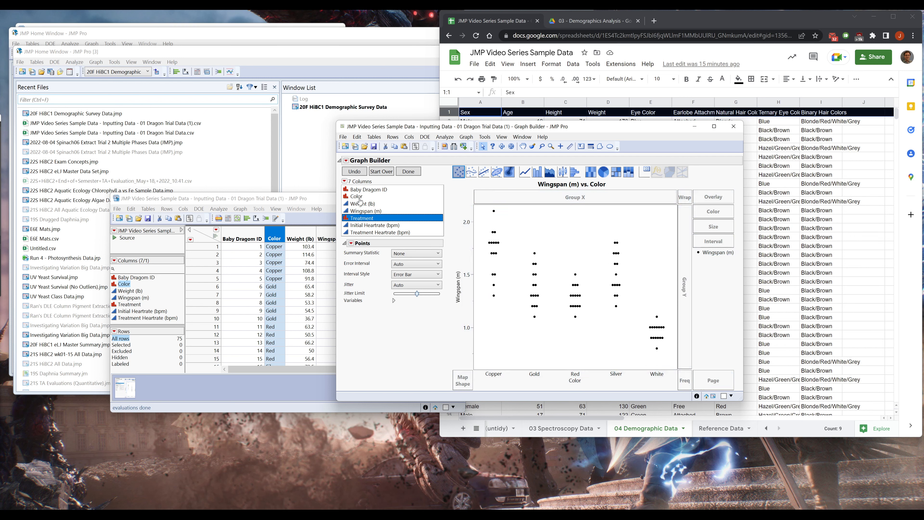
pyautogui.moveTo(361, 203); pyautogui.dragTo(442, 204)
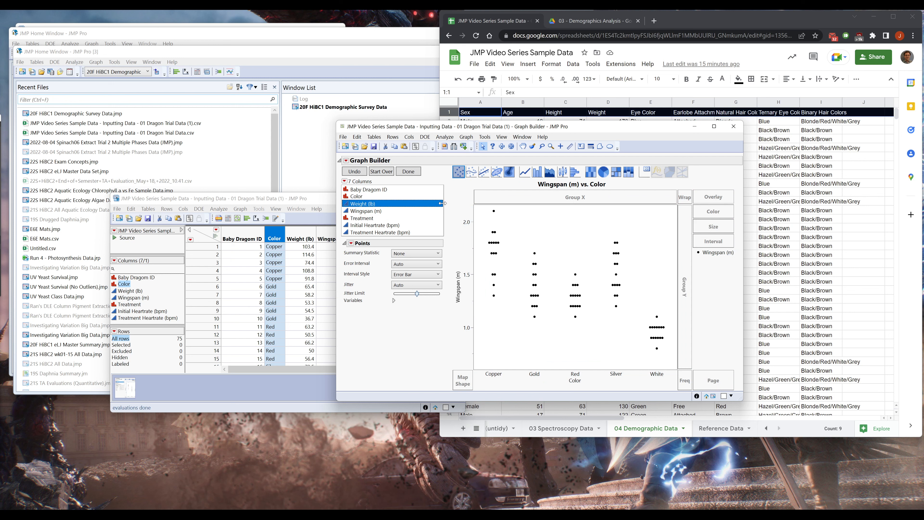
# - Finish the graph layout and retitle the X axis "Type of Dragon"
pyautogui.click(405, 171)
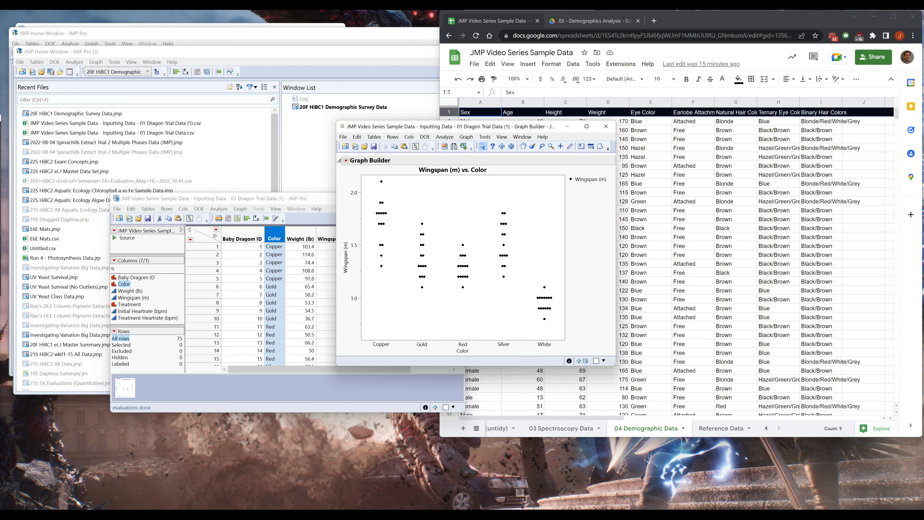
pyautogui.doubleClick(346, 259)
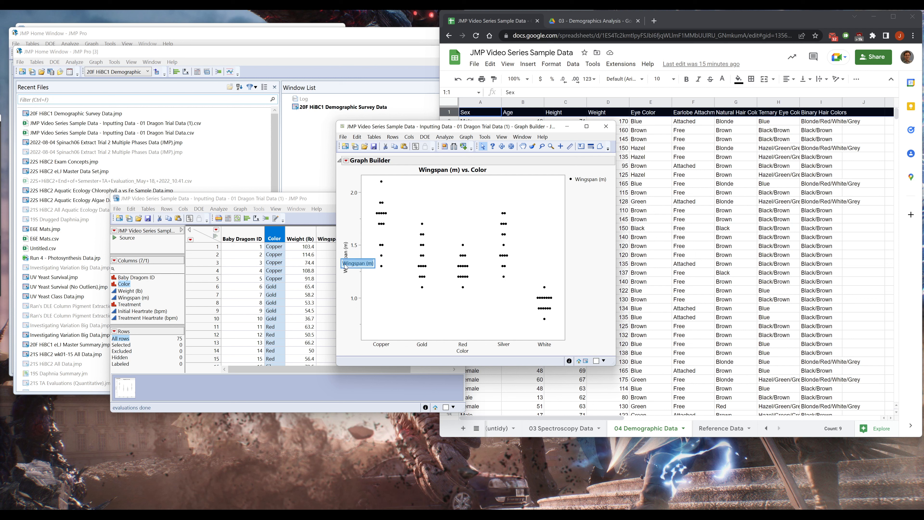
pyautogui.click(365, 262)
pyautogui.click(343, 263)
pyautogui.doubleClick(463, 351)
pyautogui.write('Type of Dragon')
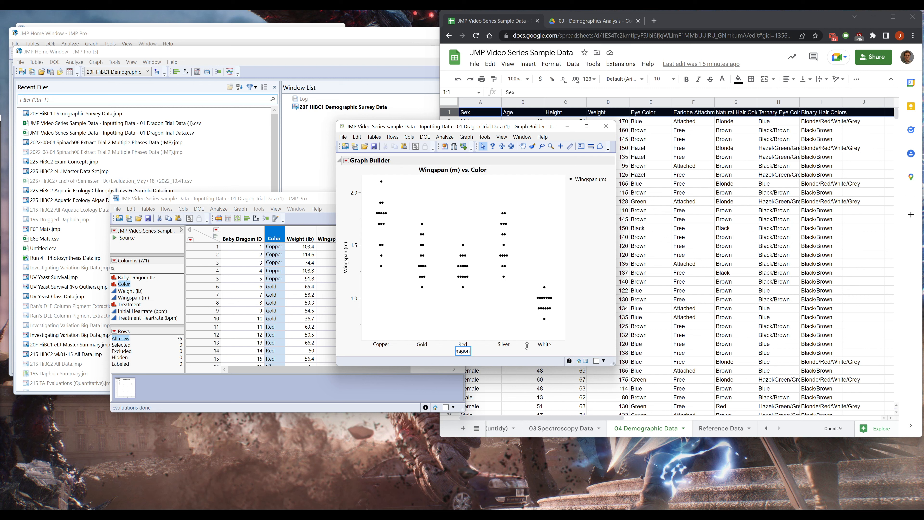
pyautogui.click(582, 334)
# - Change the graph title to "Wingspans of Dragons"
pyautogui.doubleClick(453, 169)
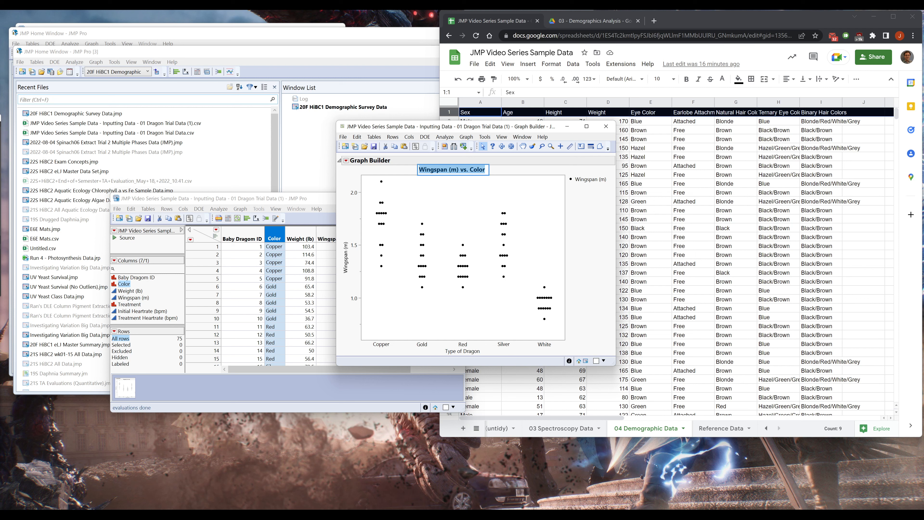
pyautogui.write('Wingspan')
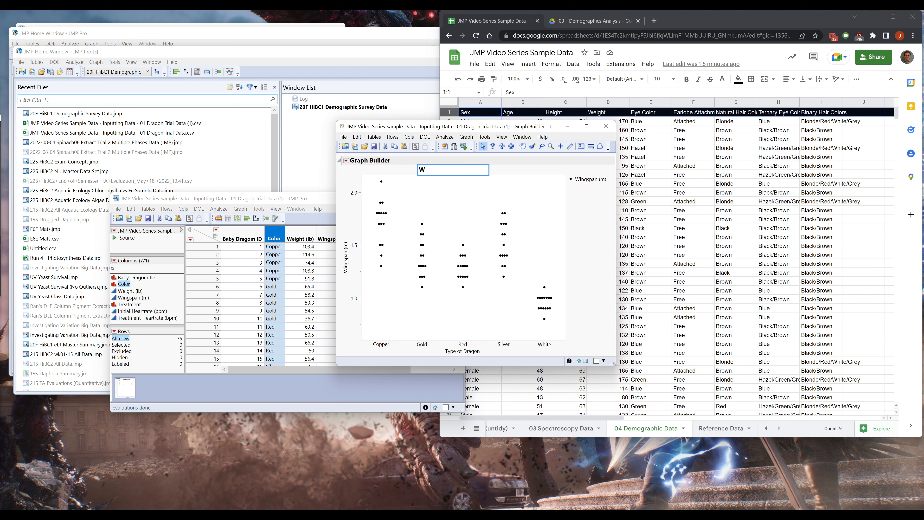
pyautogui.press('BackSpace')
pyautogui.write('s of Di')
pyautogui.write('fferent ')
pyautogui.write('Dragons')
pyautogui.hotkey('ctrl', 'BackSpace')
pyautogui.hotkey('ctrl', 'BackSpace')
pyautogui.write('Dragons')
pyautogui.press('Return')
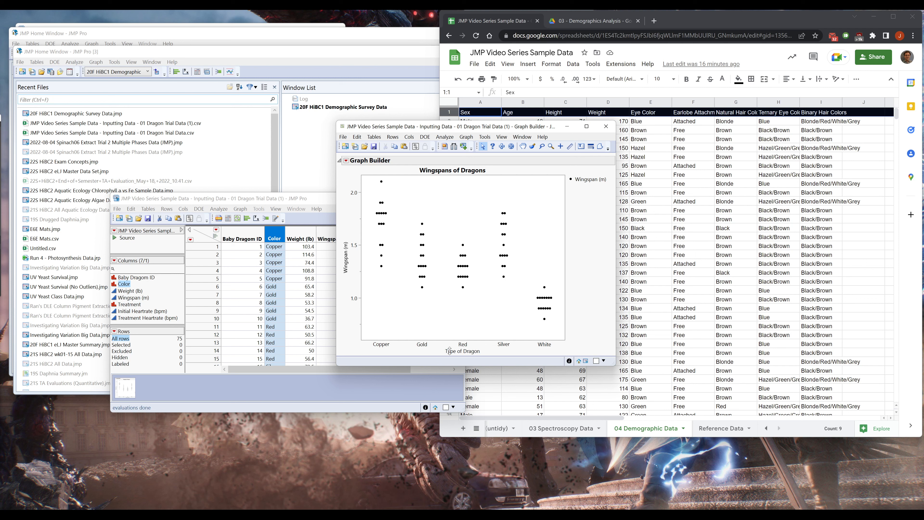
pyautogui.doubleClick(423, 344)
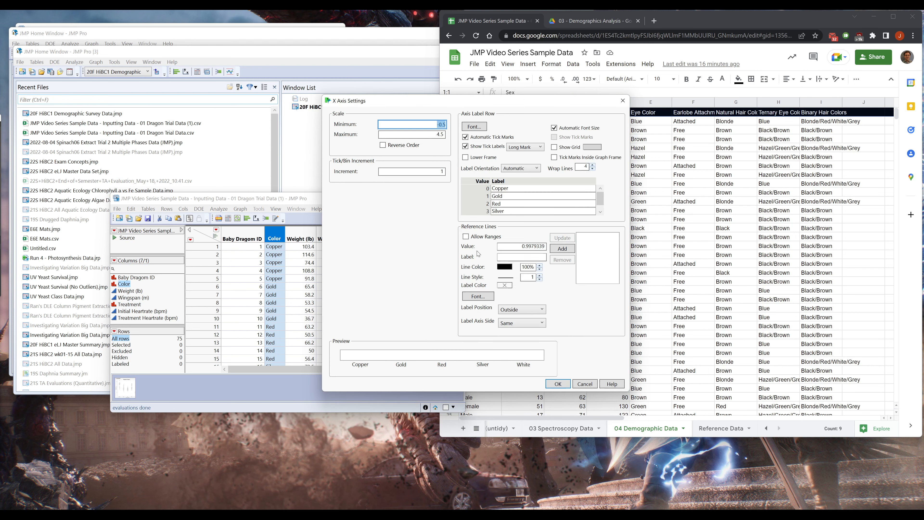
pyautogui.click(586, 384)
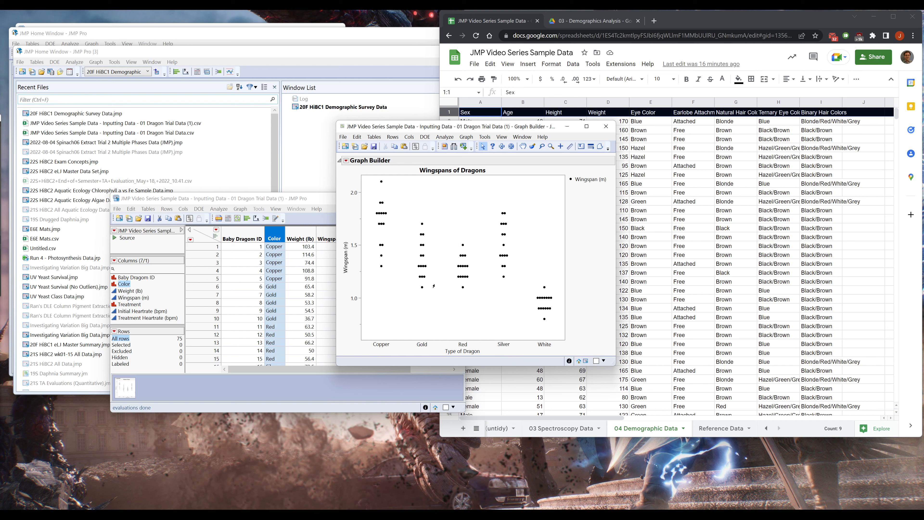
pyautogui.doubleClick(585, 181)
pyautogui.click(440, 213)
pyautogui.rightClick(428, 212)
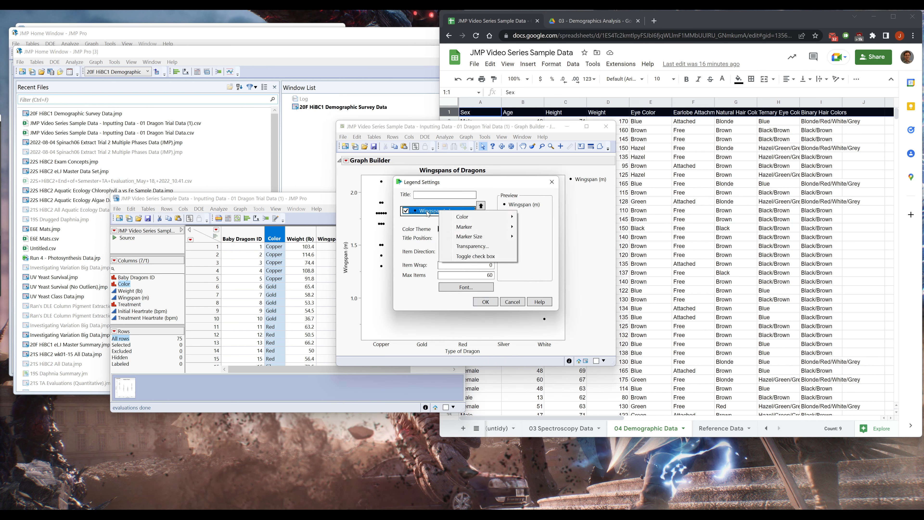
pyautogui.click(429, 214)
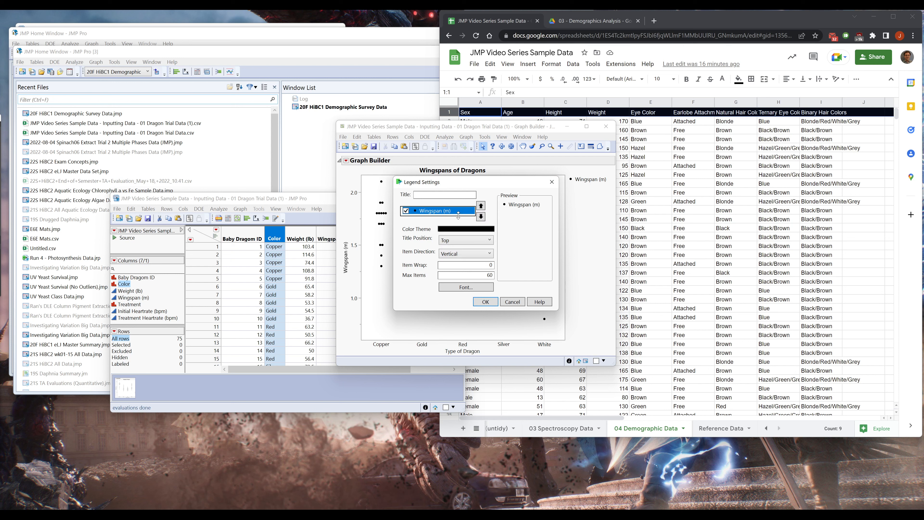
pyautogui.click(415, 194)
pyautogui.click(508, 303)
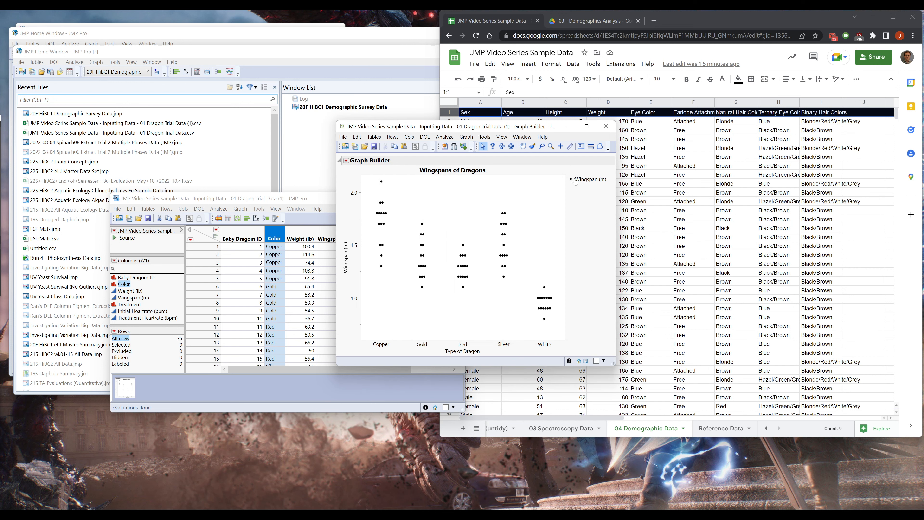
# - Reopen the graph's control panel, assign Color to the Overlay role, and finish the graph again
pyautogui.click(346, 161)
pyautogui.click(351, 188)
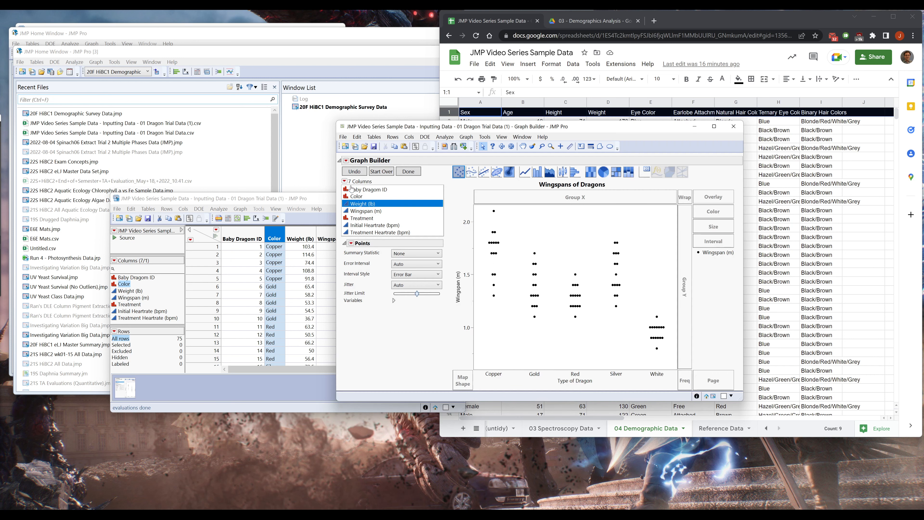
pyautogui.moveTo(355, 196); pyautogui.dragTo(720, 198)
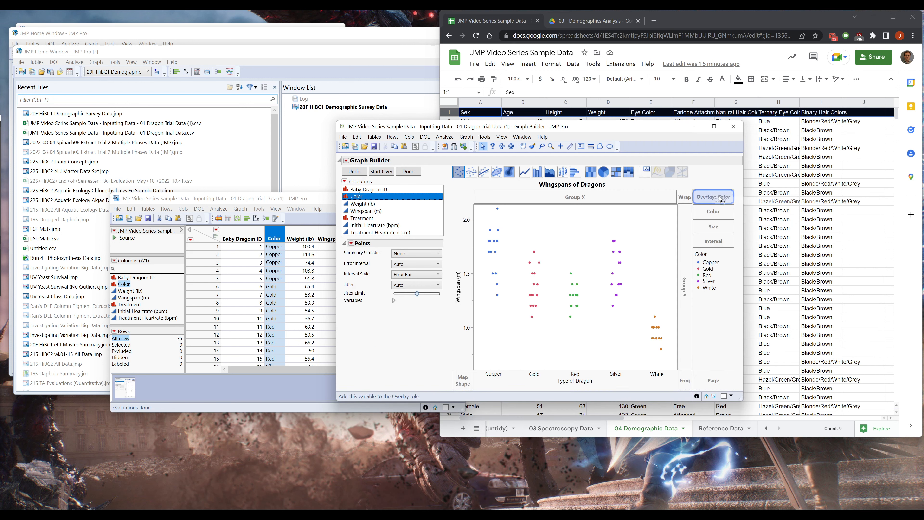
pyautogui.click(416, 172)
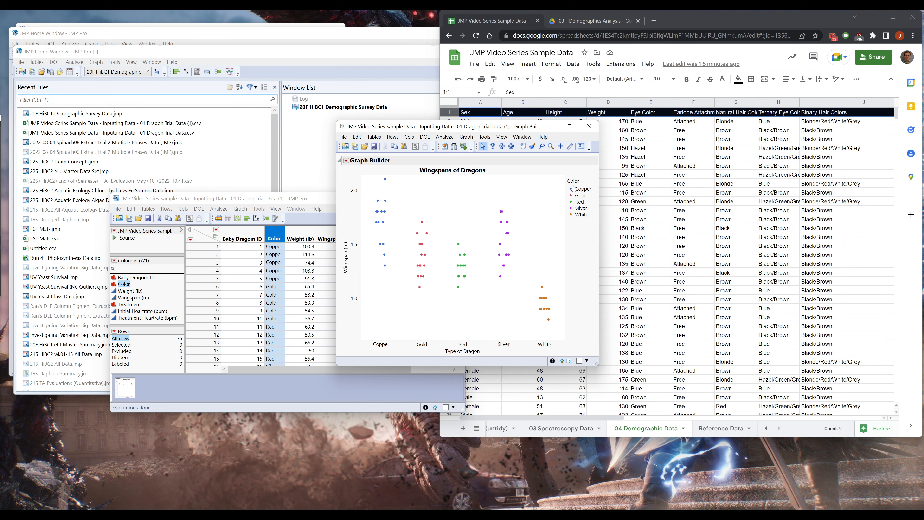
# - Open the legend settings and set the legend title to "Dragon Type"
pyautogui.doubleClick(573, 188)
pyautogui.doubleClick(442, 186)
pyautogui.write('D')
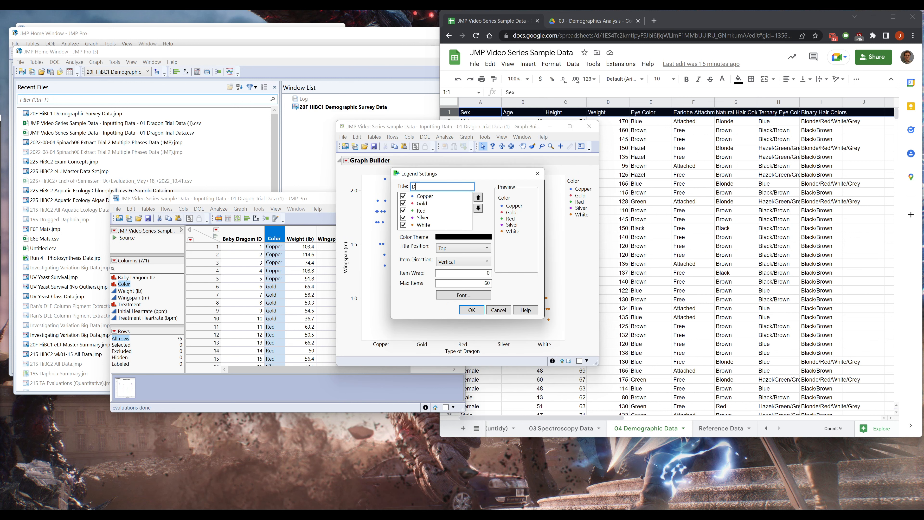
pyautogui.write('ragon Type')
pyautogui.click(423, 197)
pyautogui.rightClick(423, 197)
pyautogui.click(420, 197)
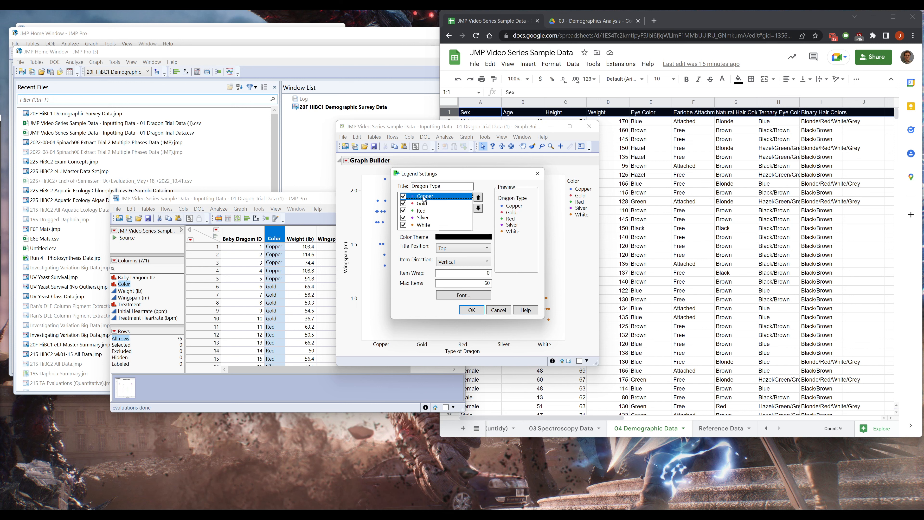
pyautogui.doubleClick(428, 200)
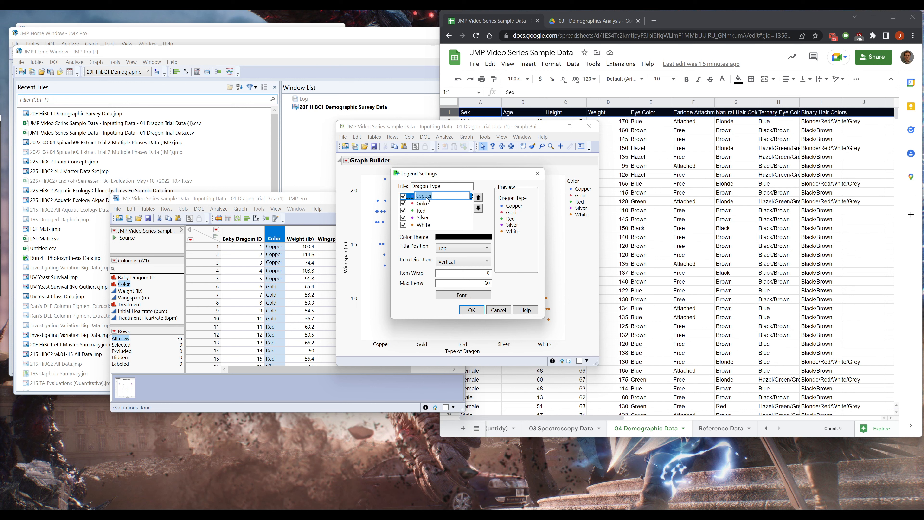
pyautogui.doubleClick(431, 202)
pyautogui.doubleClick(425, 211)
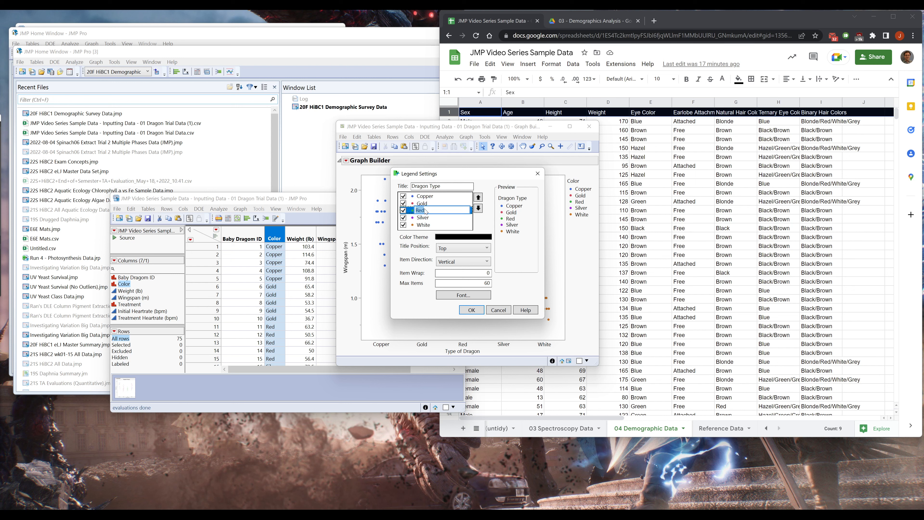
pyautogui.doubleClick(422, 217)
pyautogui.doubleClick(423, 225)
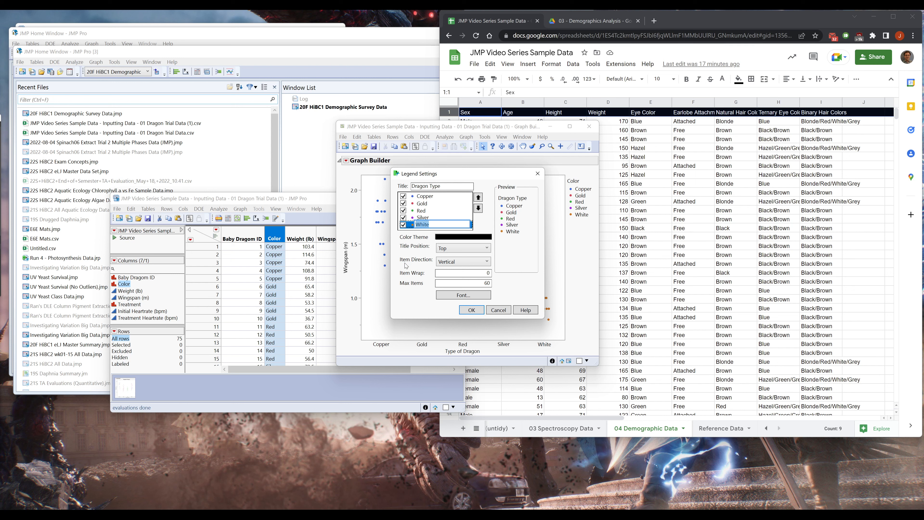
# - Try an item wrap of 3 for the legend and reset it to 0
pyautogui.click(400, 247)
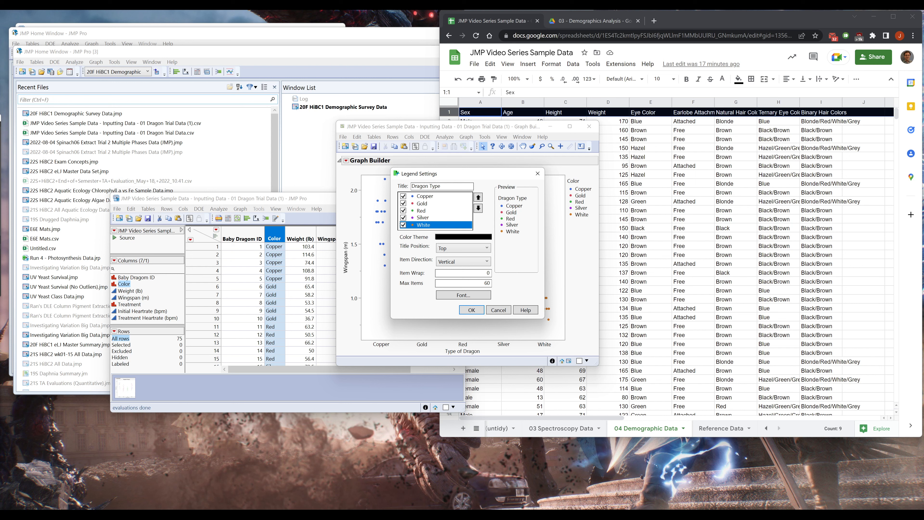
pyautogui.press('Tab')
pyautogui.write('3')
pyautogui.press('Tab')
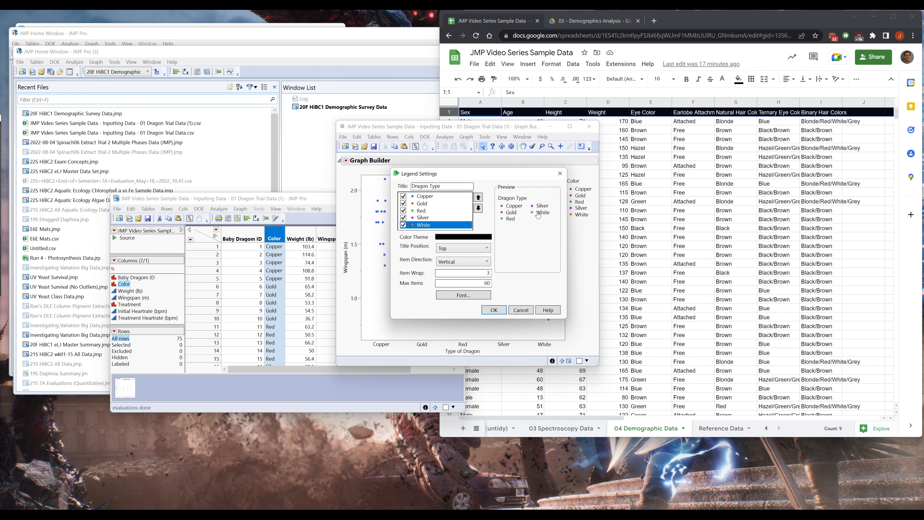
pyautogui.doubleClick(487, 273)
pyautogui.write('0')
pyautogui.press('Tab')
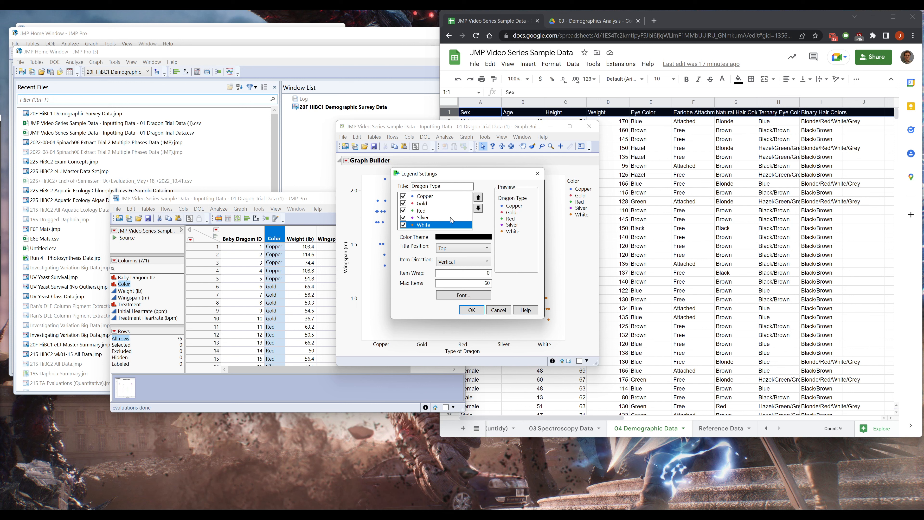
# - Set the legend's title position to Auto
pyautogui.click(474, 265)
pyautogui.click(474, 266)
pyautogui.click(455, 249)
pyautogui.click(451, 256)
# - Try the Strikeout effect on the legend font
pyautogui.click(463, 295)
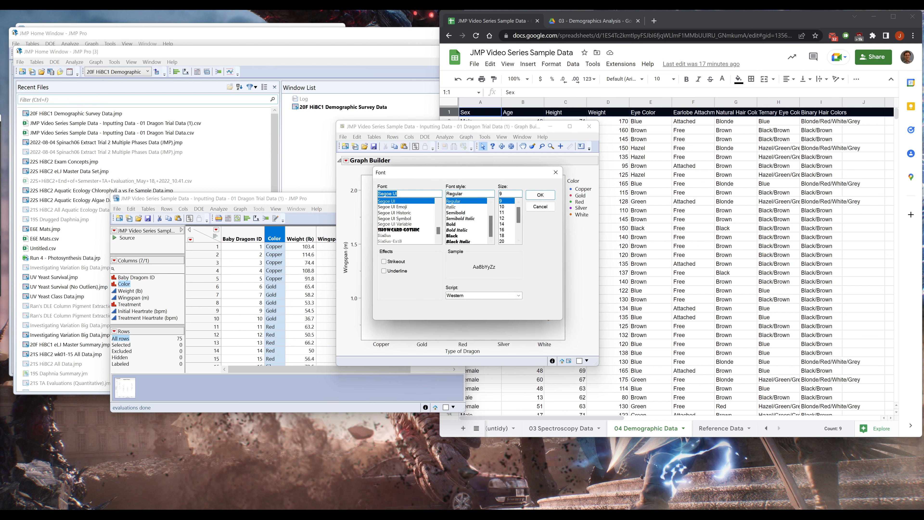
pyautogui.moveTo(448, 176); pyautogui.dragTo(274, 176)
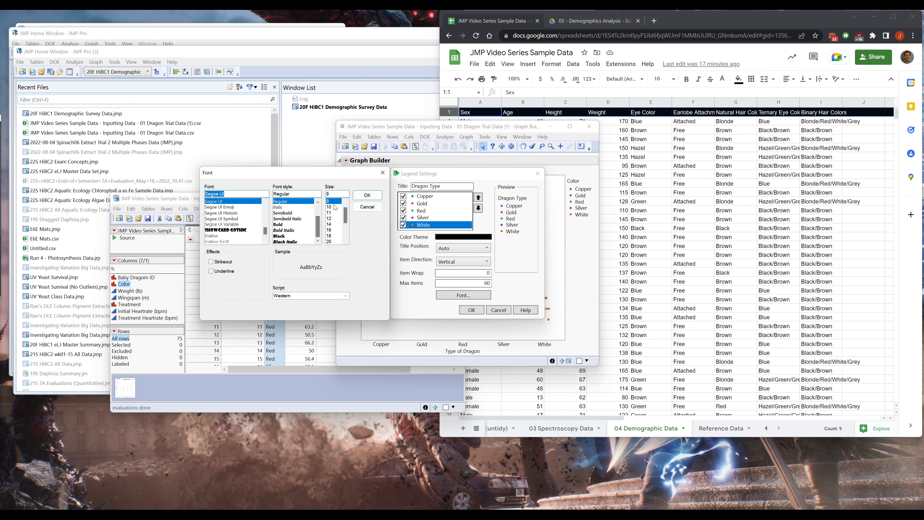
pyautogui.moveTo(366, 200); pyautogui.dragTo(230, 260)
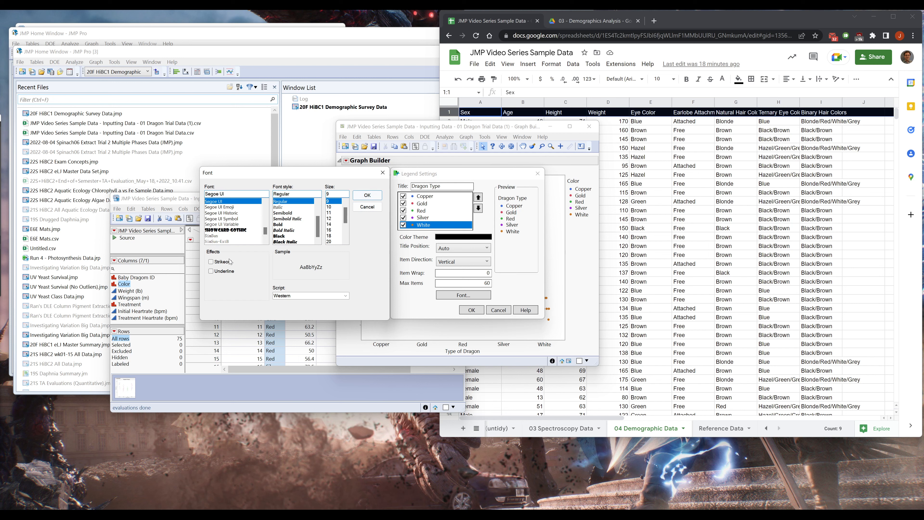
pyautogui.click(213, 262)
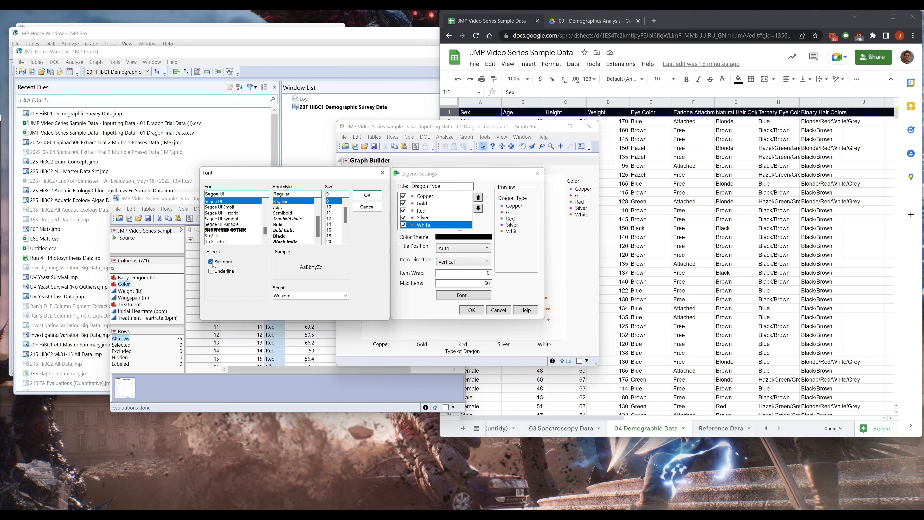
pyautogui.click(366, 197)
# - Remove the Strikeout effect from the legend font and apply the legend settings to the graph
pyautogui.click(462, 296)
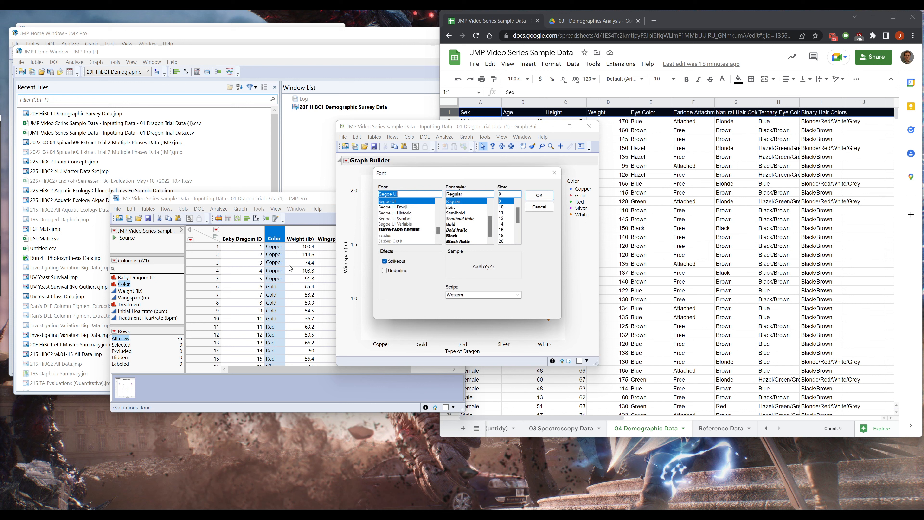
pyautogui.click(384, 261)
pyautogui.click(540, 195)
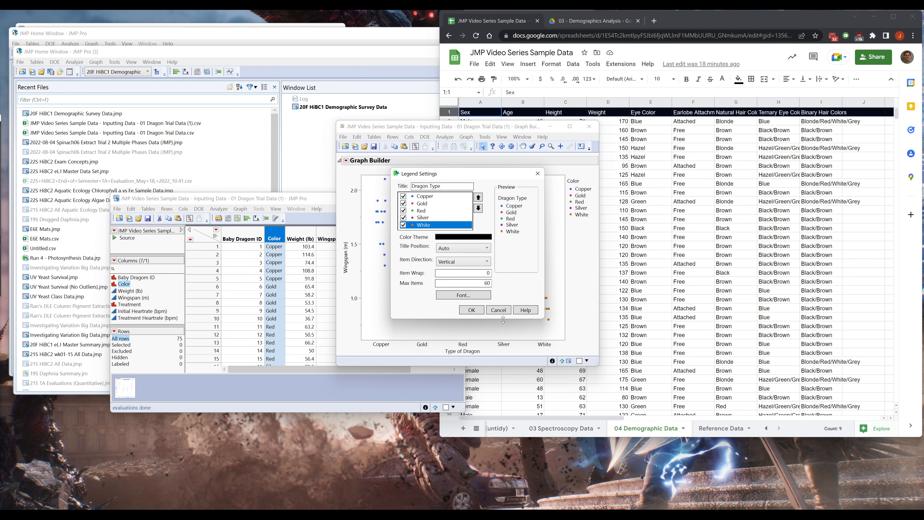
pyautogui.click(468, 312)
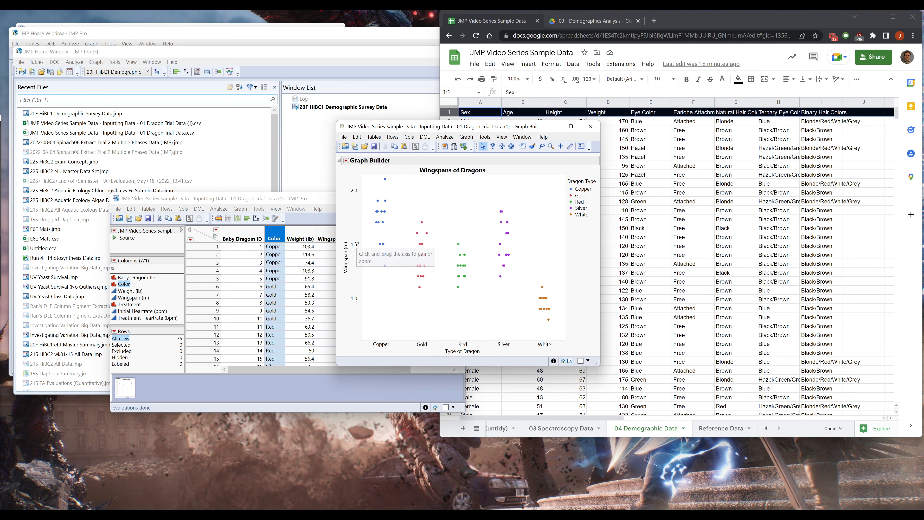
# - Open the X axis settings, look at the label font options, and move the dialog clear of the graph
pyautogui.doubleClick(479, 346)
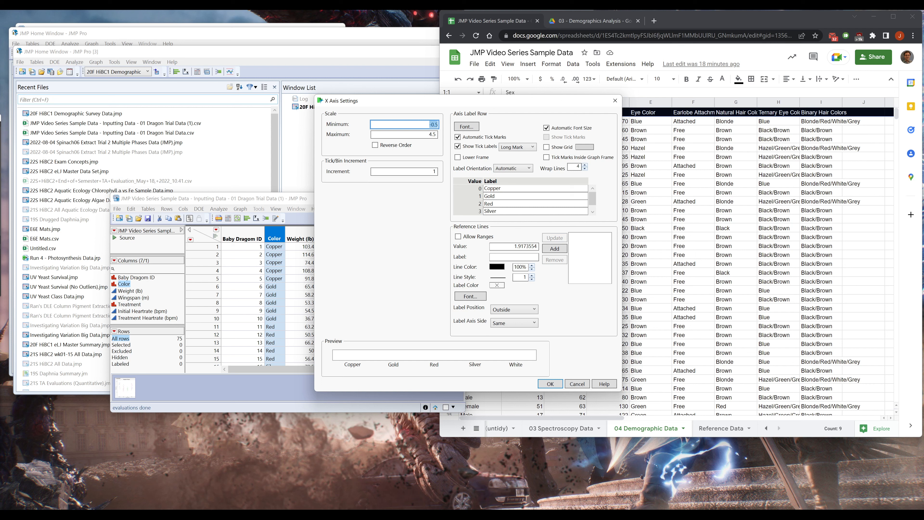
pyautogui.moveTo(592, 200)
pyautogui.mouseDown()
pyautogui.moveTo(593, 213)
pyautogui.moveTo(595, 203)
pyautogui.mouseUp()
pyautogui.scroll(1, 535, 199)
pyautogui.click(473, 127)
pyautogui.click(540, 207)
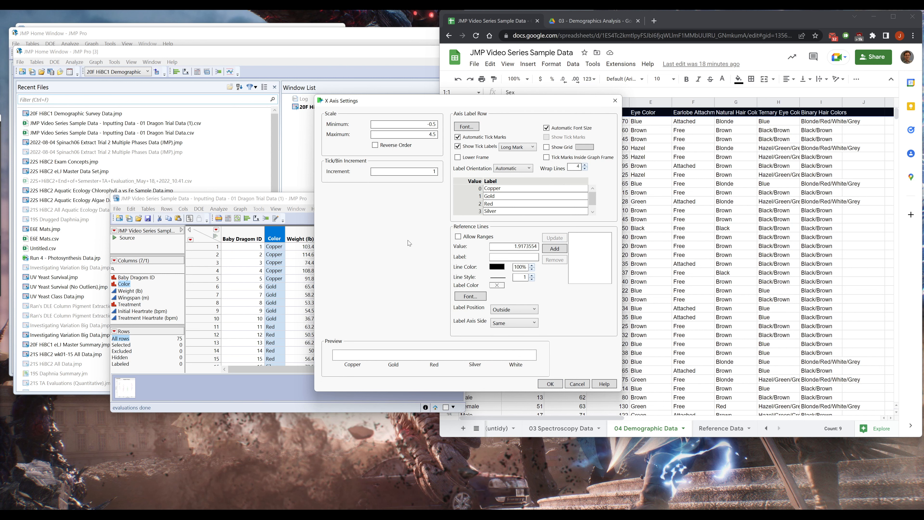
pyautogui.moveTo(393, 110); pyautogui.dragTo(302, 123)
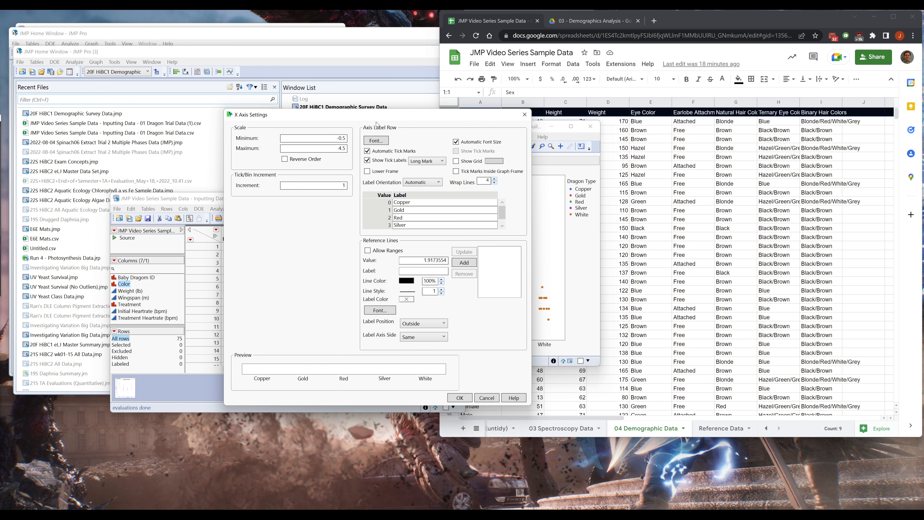
pyautogui.moveTo(376, 117); pyautogui.dragTo(240, 100)
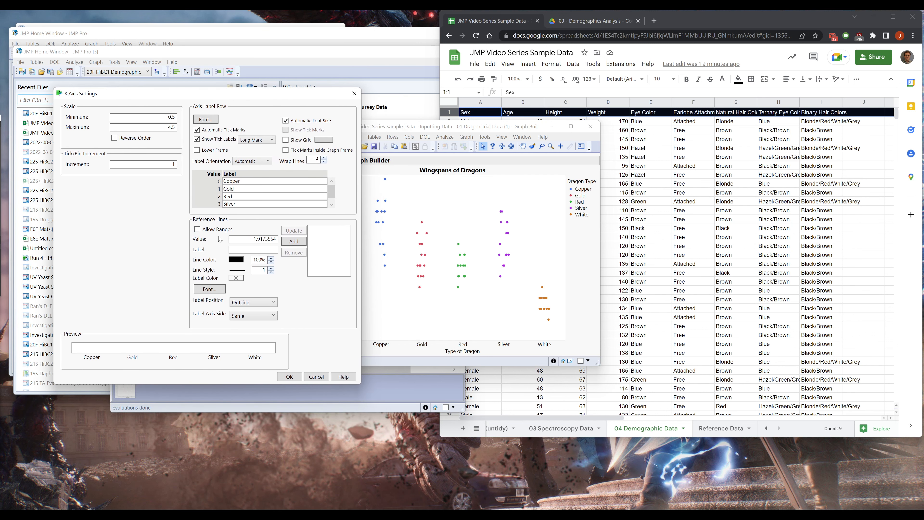
# - Add a copper-brown shaded reference range from -0.5 to 0.5 on the X axis
pyautogui.click(205, 230)
pyautogui.click(244, 240)
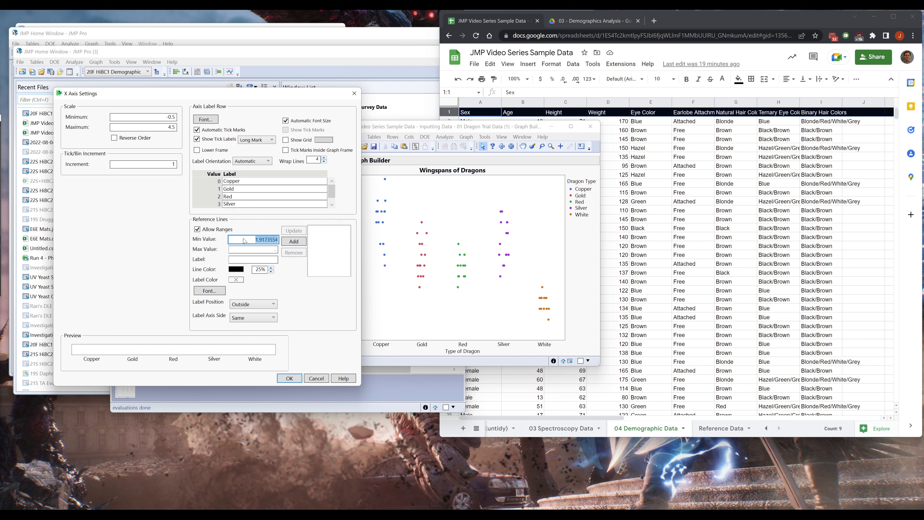
pyautogui.write('-0.5')
pyautogui.press('Tab')
pyautogui.write('0')
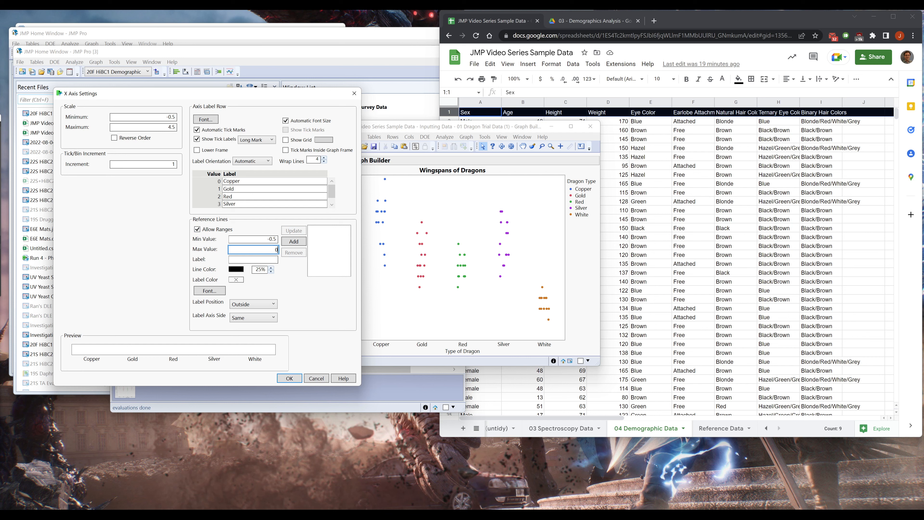
pyautogui.write('.5')
pyautogui.click(236, 269)
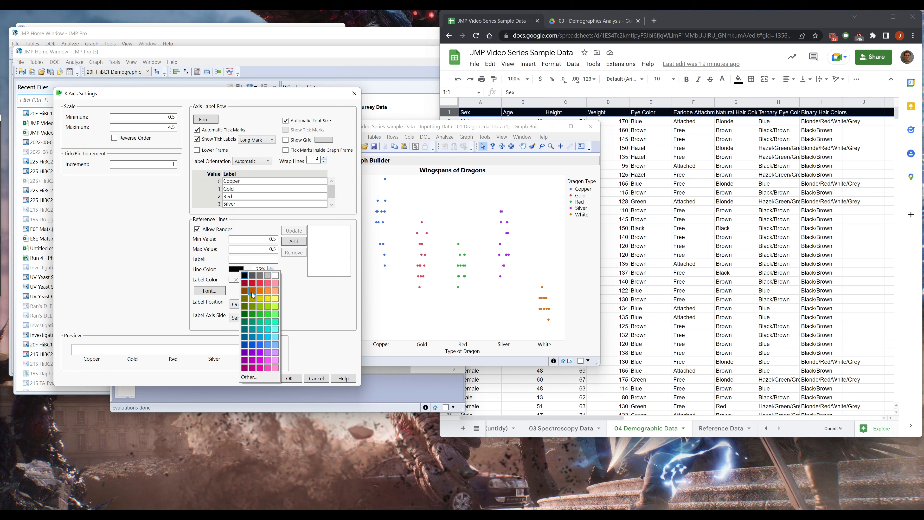
pyautogui.click(252, 291)
pyautogui.click(293, 242)
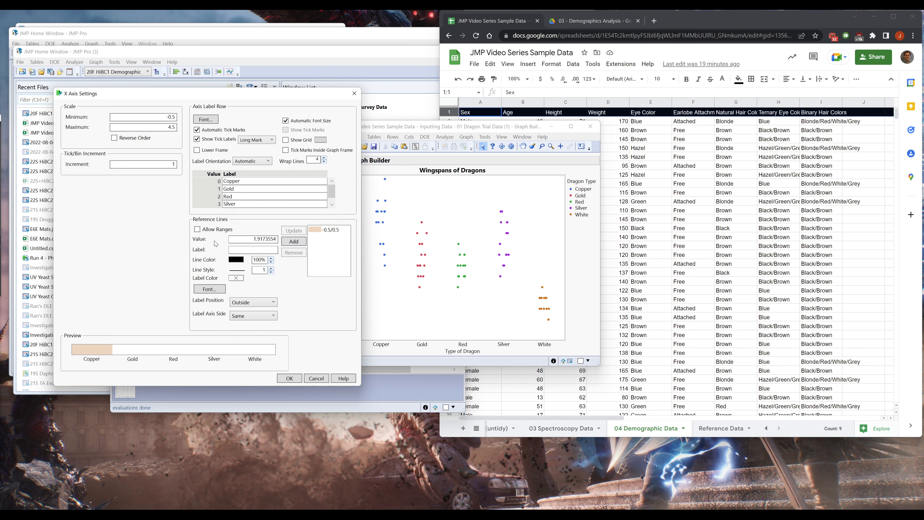
# - Add a dark yellow shaded reference range from 0.5 to 1.5 on the X axis
pyautogui.click(203, 229)
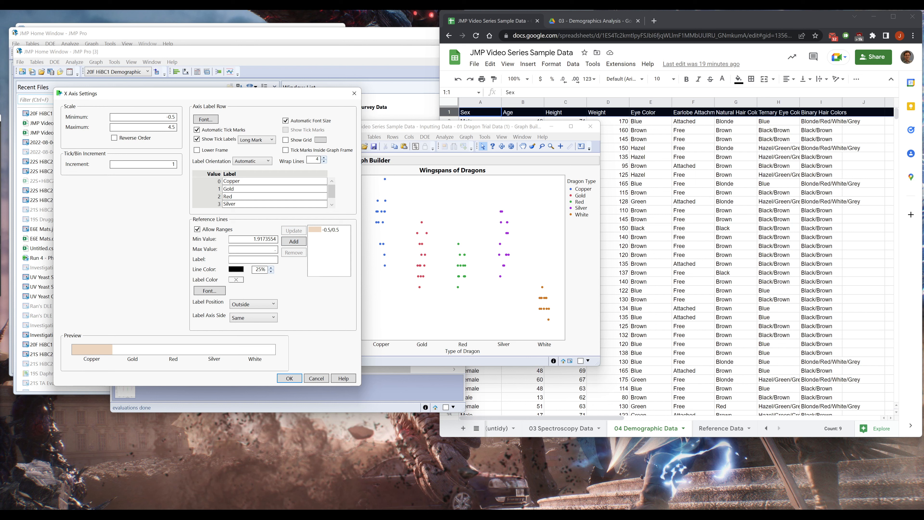
pyautogui.doubleClick(244, 239)
pyautogui.write('0.5')
pyautogui.press('Tab')
pyautogui.click(240, 270)
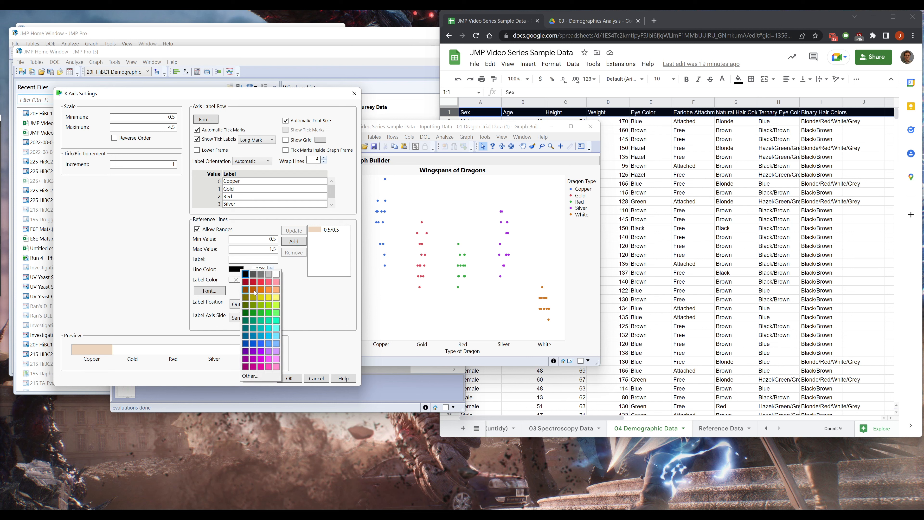
pyautogui.click(263, 301)
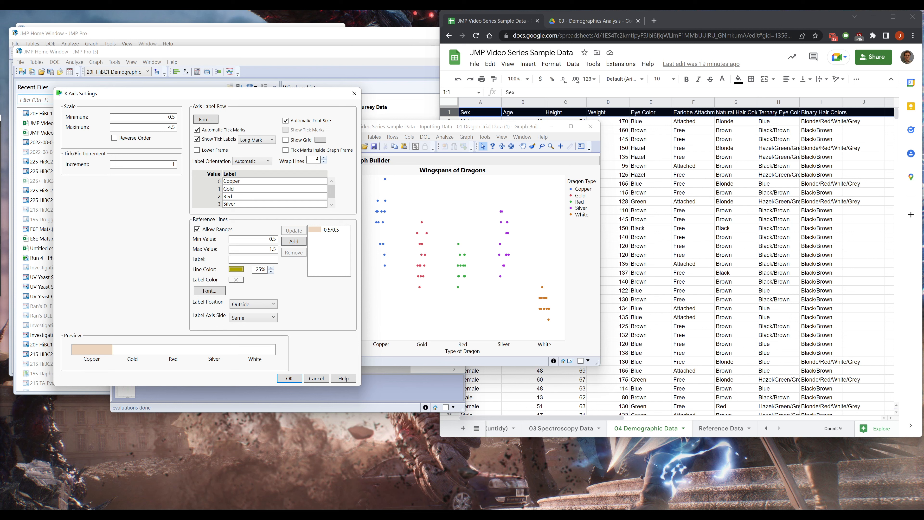
pyautogui.click(261, 270)
pyautogui.click(290, 281)
pyautogui.click(294, 241)
# - Add a red reference line at 1.5 labelled 2.5 on the X axis and select it in the reference list
pyautogui.click(253, 240)
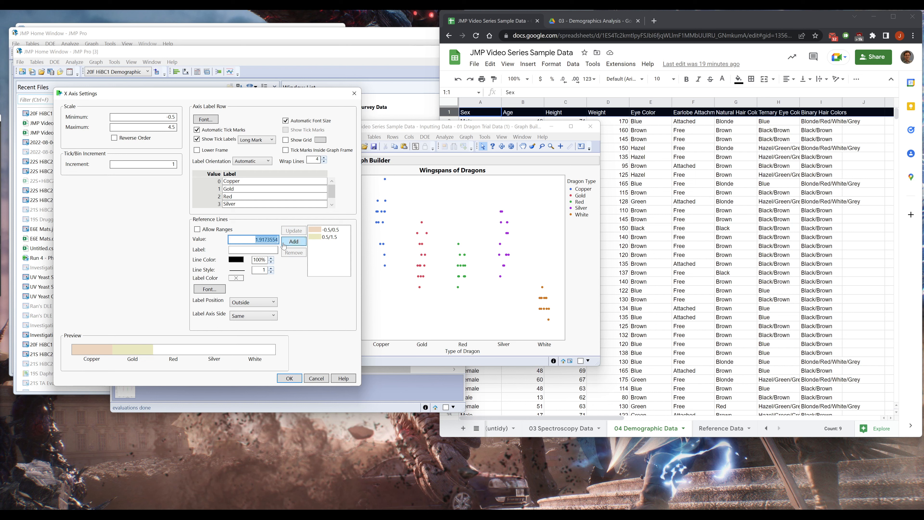
pyautogui.write('1.5')
pyautogui.press('Tab')
pyautogui.write('2.5')
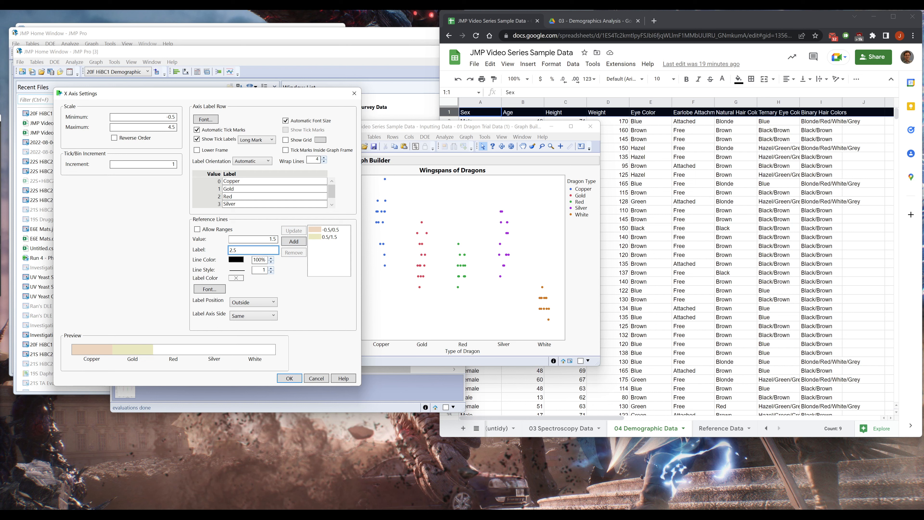
pyautogui.click(241, 262)
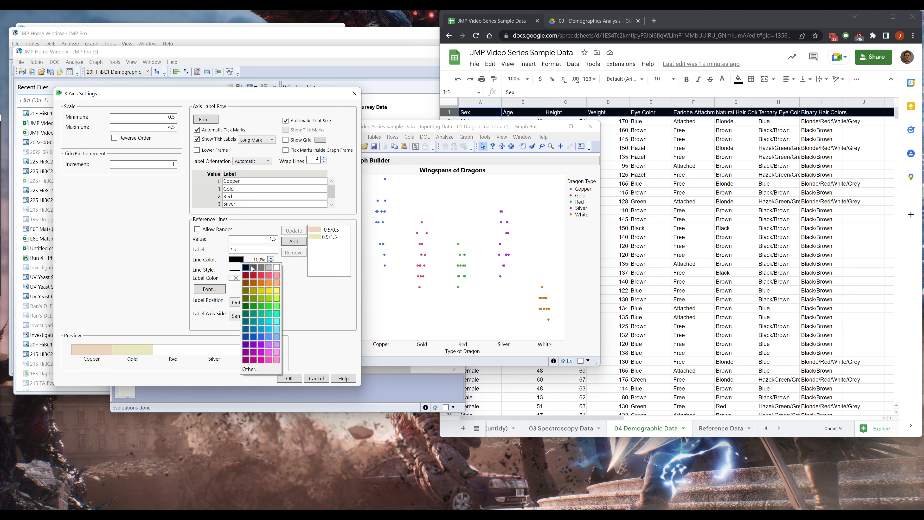
pyautogui.click(265, 280)
pyautogui.click(289, 247)
pyautogui.click(325, 243)
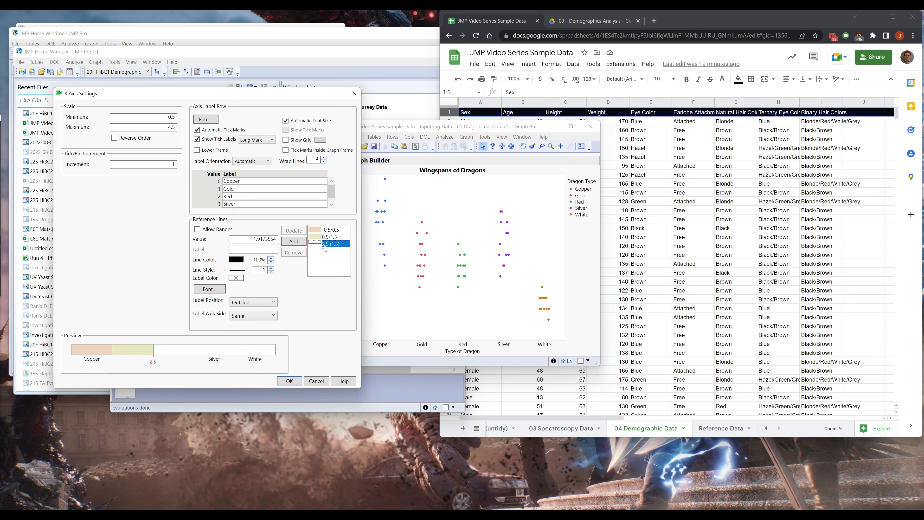
# - Convert the selected red reference line into a range from 1.5 to 2.5 with no label
pyautogui.click(197, 230)
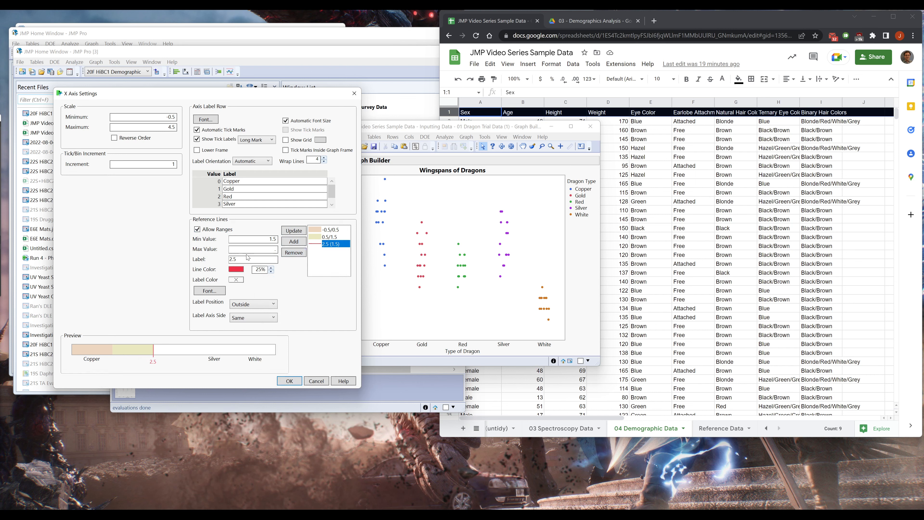
pyautogui.doubleClick(243, 258)
pyautogui.click(203, 261)
pyautogui.moveTo(242, 259); pyautogui.dragTo(207, 260)
pyautogui.press('BackSpace')
pyautogui.hotkey('shift', 'Tab')
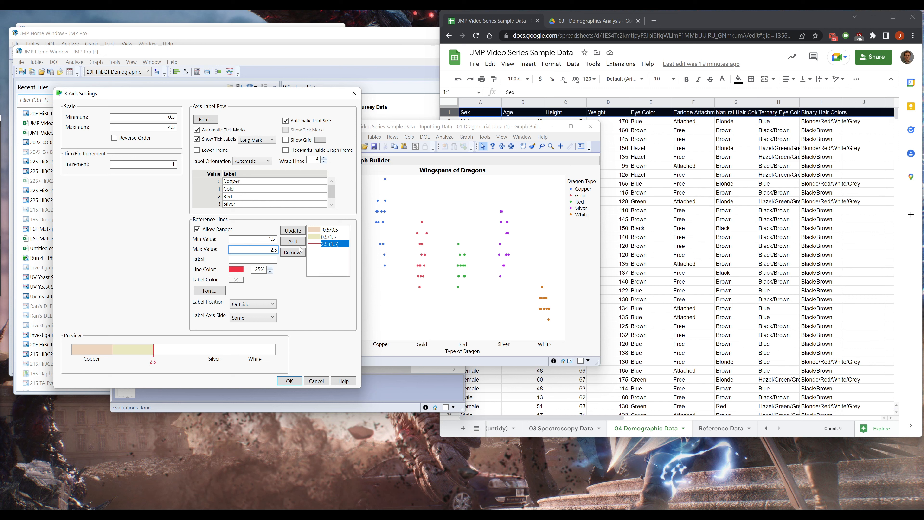
pyautogui.click(289, 231)
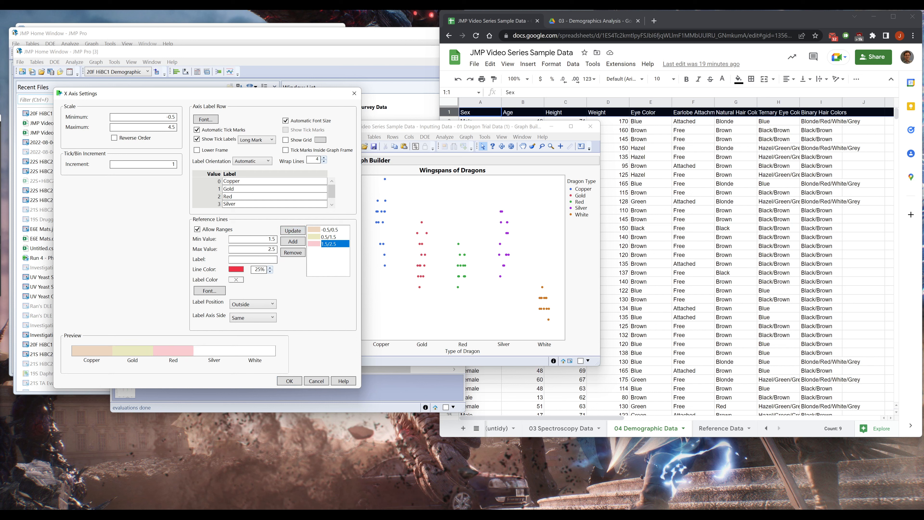
# - Add a gray shaded reference range from 2.5 to 3.5 on the X axis and apply the axis settings
pyautogui.moveTo(276, 240); pyautogui.dragTo(259, 239)
pyautogui.write('2.5')
pyautogui.press('Tab')
pyautogui.write('3')
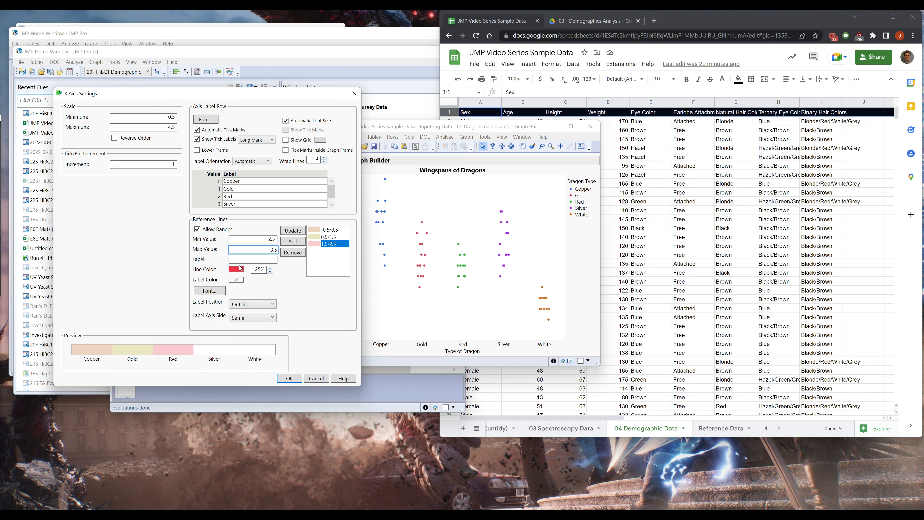
pyautogui.click(240, 268)
pyautogui.click(270, 276)
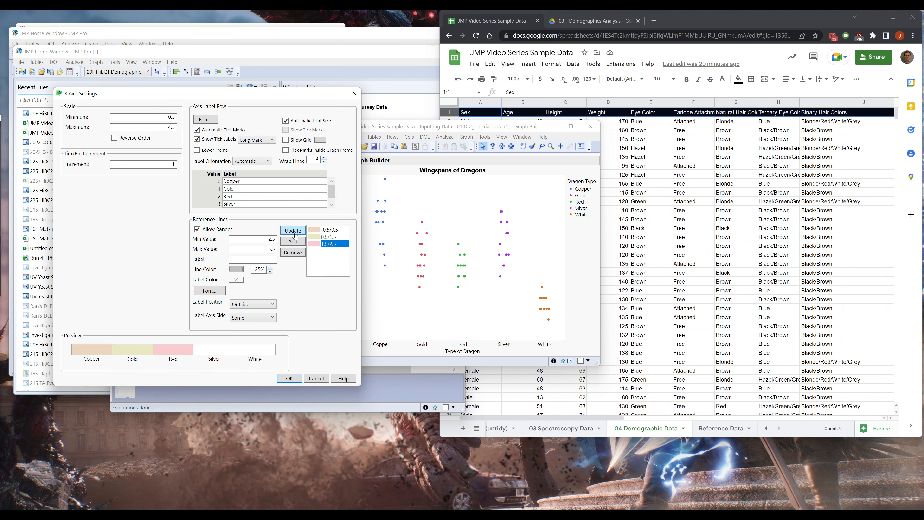
pyautogui.click(294, 241)
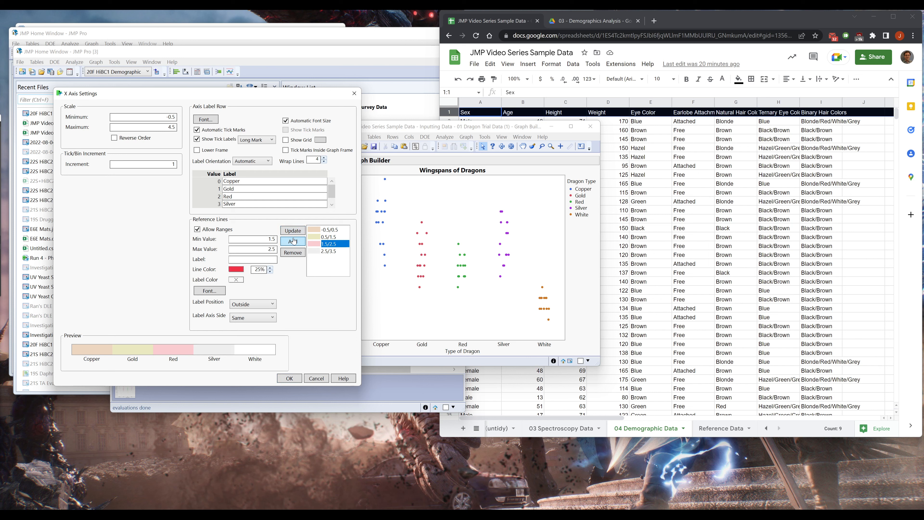
pyautogui.click(289, 379)
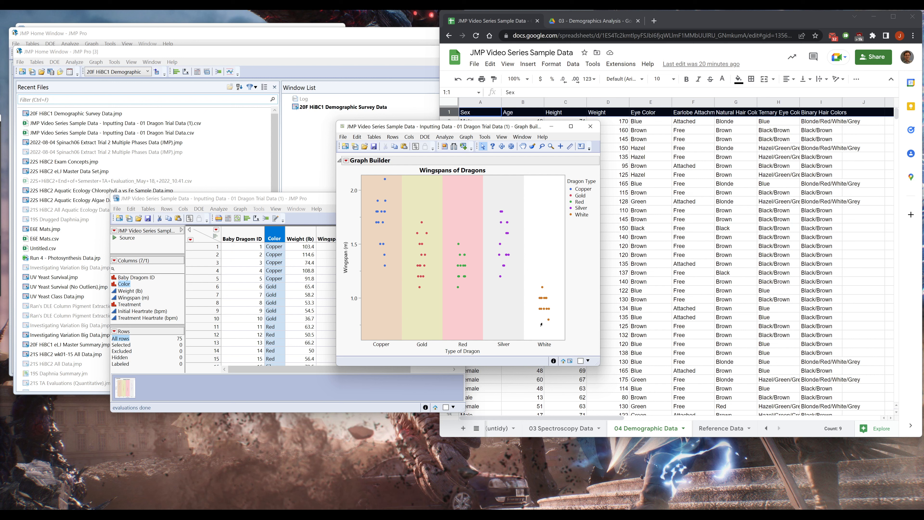
# - Remove all the shaded reference ranges from the X axis and apply the change
pyautogui.doubleClick(386, 347)
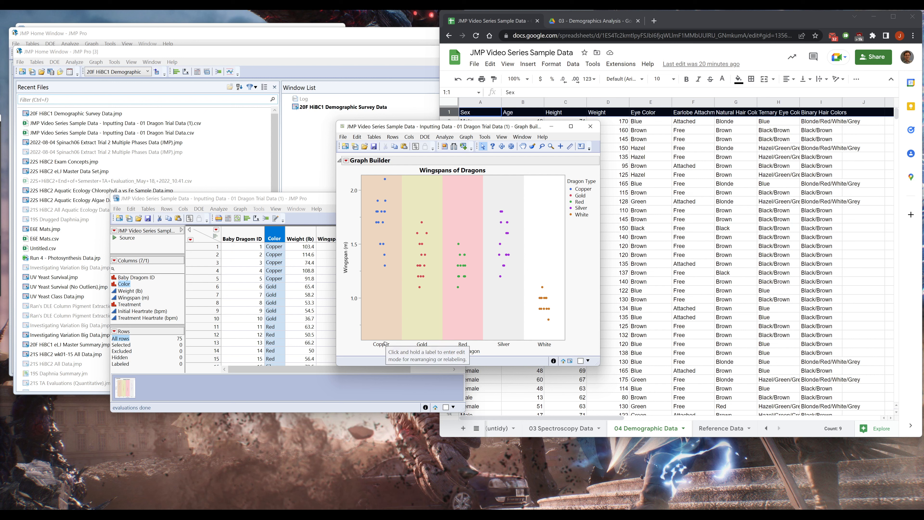
pyautogui.moveTo(579, 237); pyautogui.dragTo(582, 259)
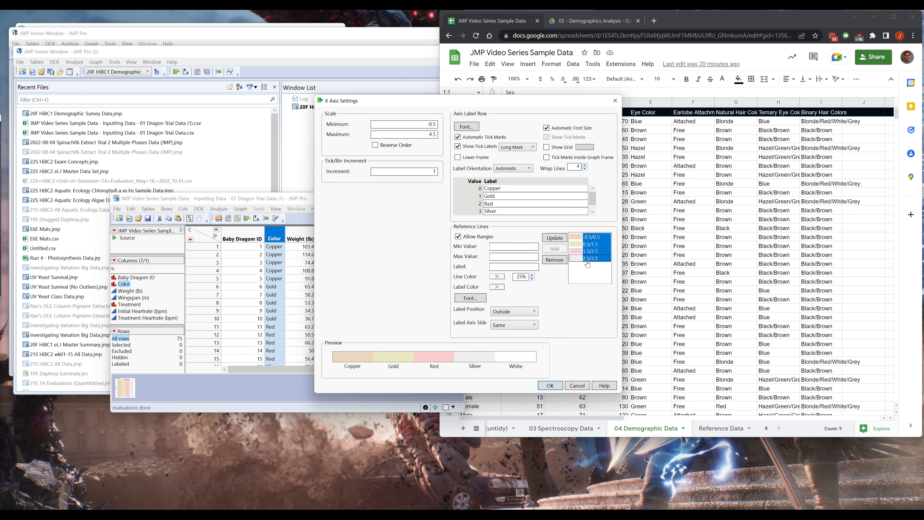
pyautogui.click(554, 259)
pyautogui.click(557, 385)
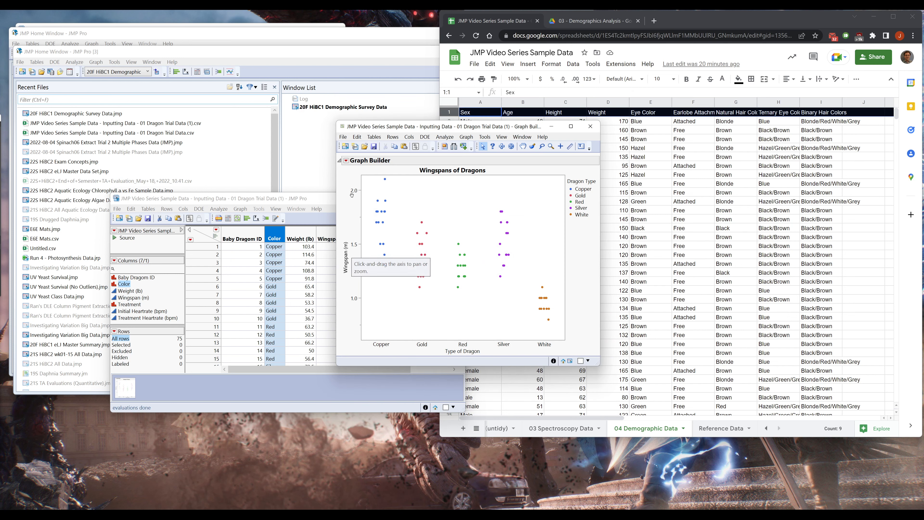
# - Add a light pink shaded reference range from 0 to 1 on the Y axis and apply the axis settings
pyautogui.doubleClick(353, 287)
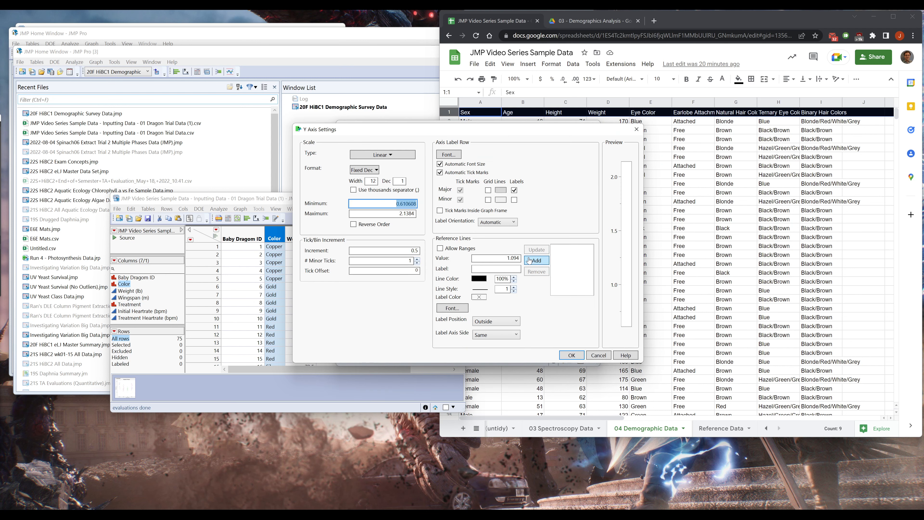
pyautogui.click(459, 249)
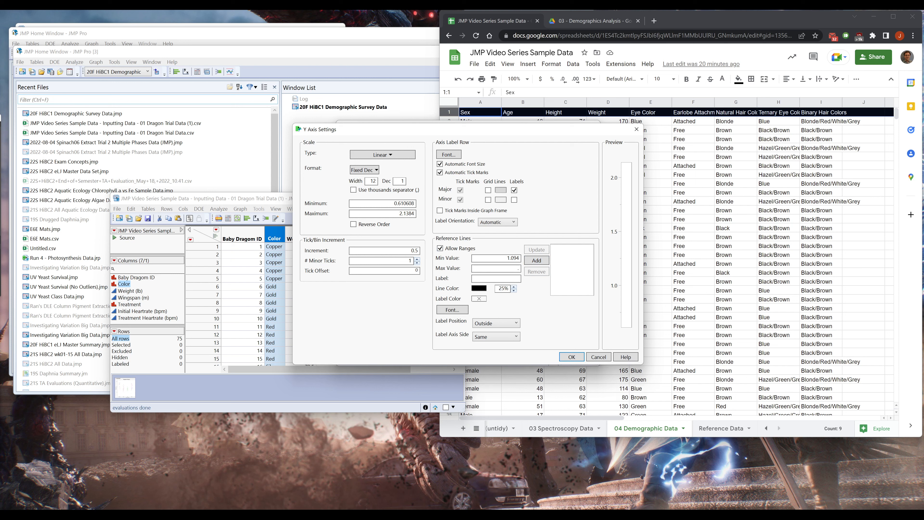
pyautogui.moveTo(521, 259); pyautogui.dragTo(489, 259)
pyautogui.write('0')
pyautogui.press('Tab')
pyautogui.write('1')
pyautogui.click(477, 289)
pyautogui.click(511, 300)
pyautogui.click(542, 261)
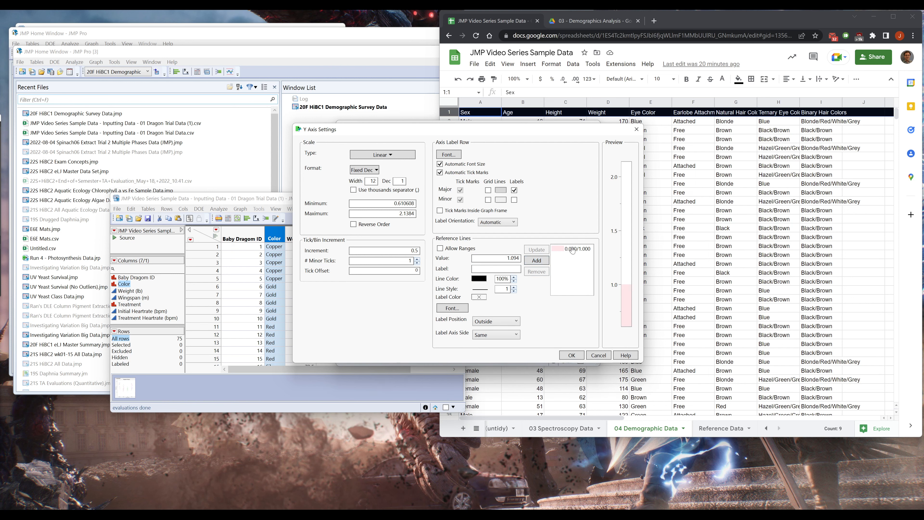
pyautogui.click(572, 355)
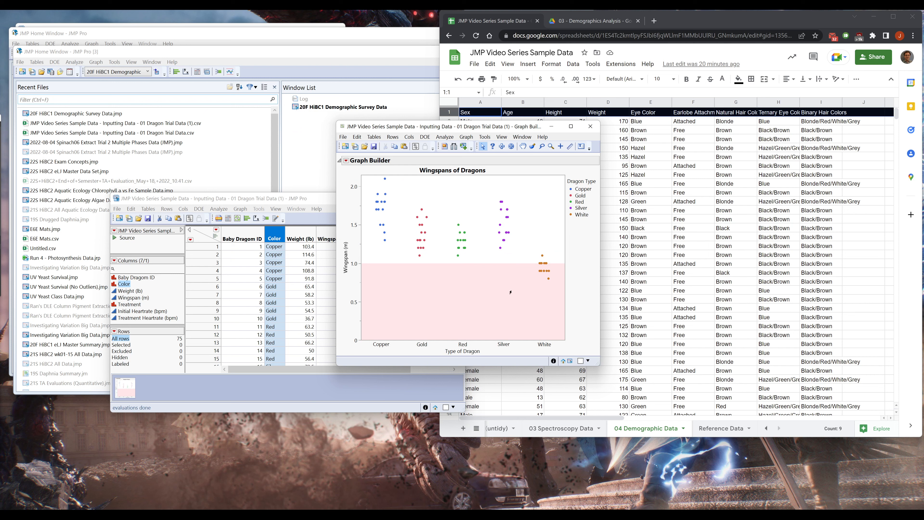
# - Highlight the White points inside the shaded range, clear the selection, and rescale the Y axis to start above 0
pyautogui.moveTo(516, 291); pyautogui.dragTo(557, 258)
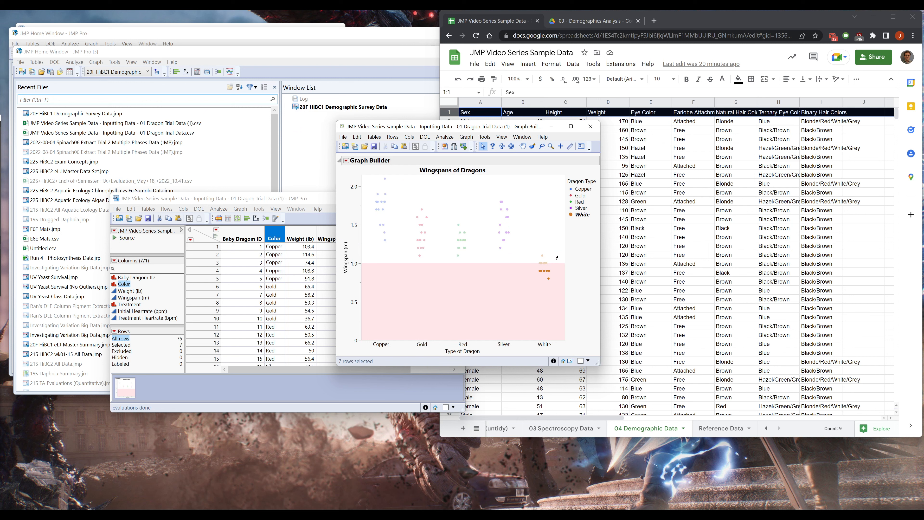
pyautogui.click(399, 285)
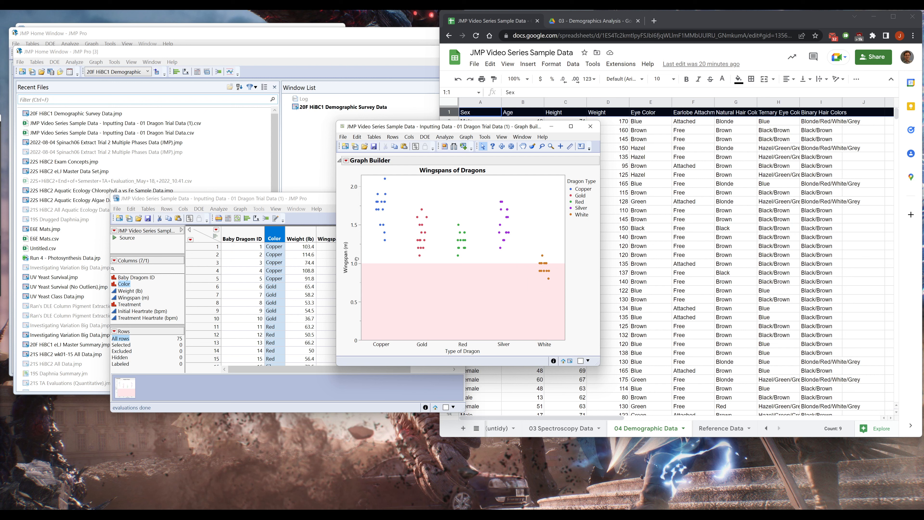
pyautogui.moveTo(356, 259); pyautogui.dragTo(353, 187)
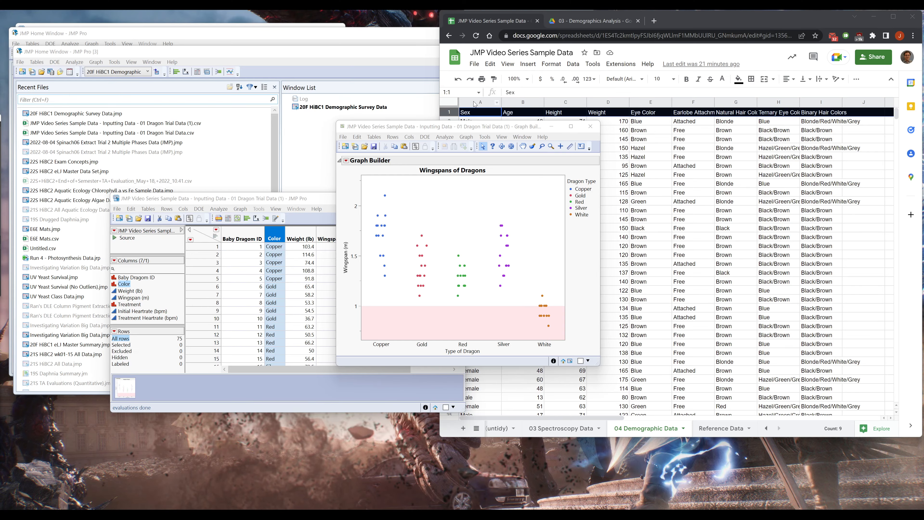
# - Draw a line annotation in the pink range from near Silver toward the White points, and make it an arrow pointing to them
pyautogui.click(439, 131)
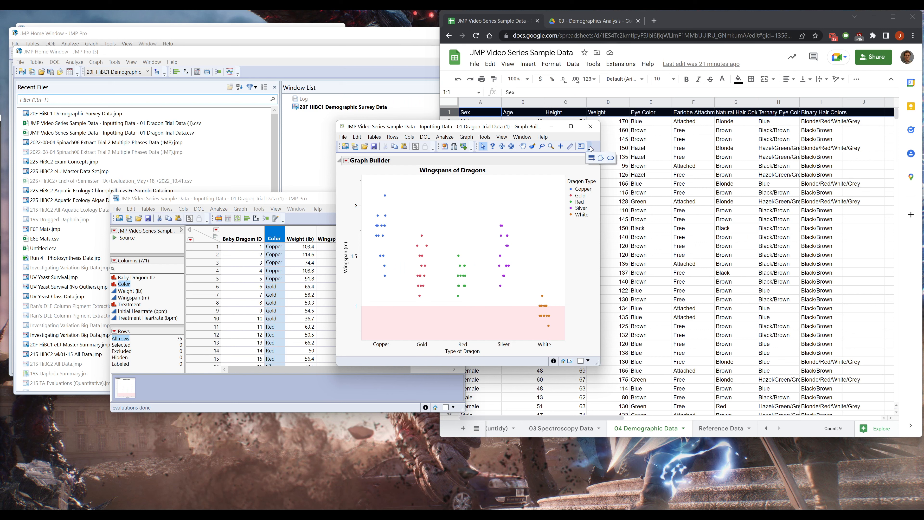
pyautogui.click(487, 139)
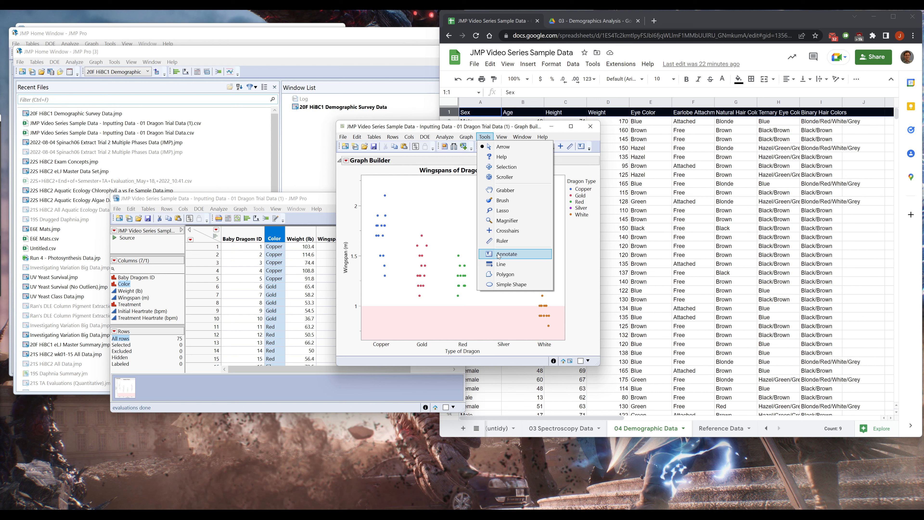
pyautogui.click(505, 265)
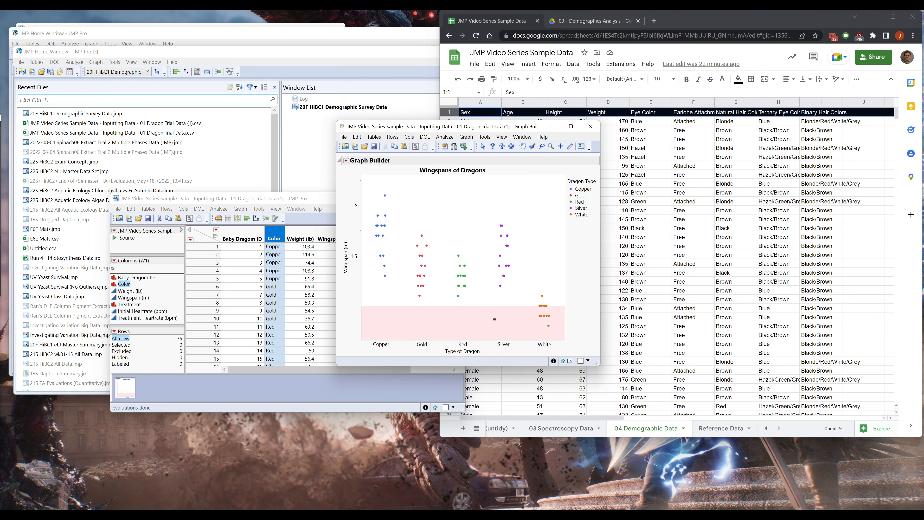
pyautogui.moveTo(493, 318); pyautogui.dragTo(534, 311)
pyautogui.rightClick(526, 315)
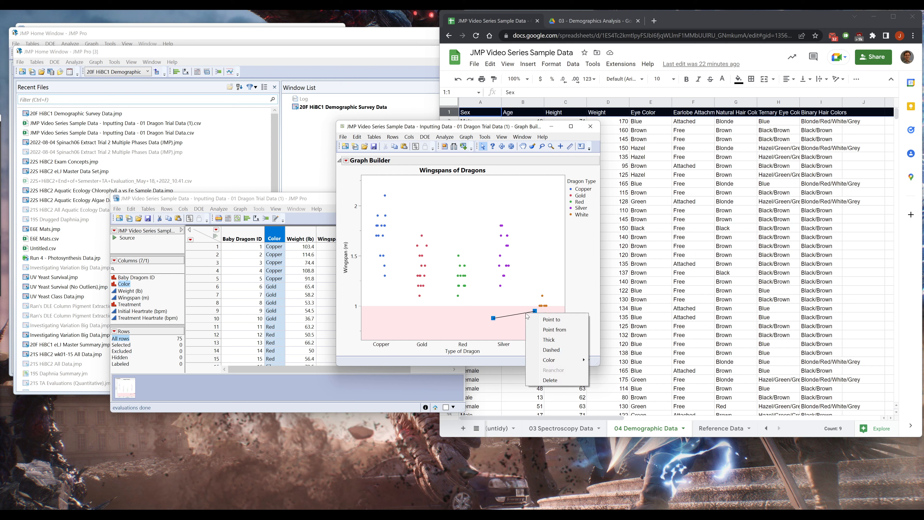
pyautogui.click(554, 320)
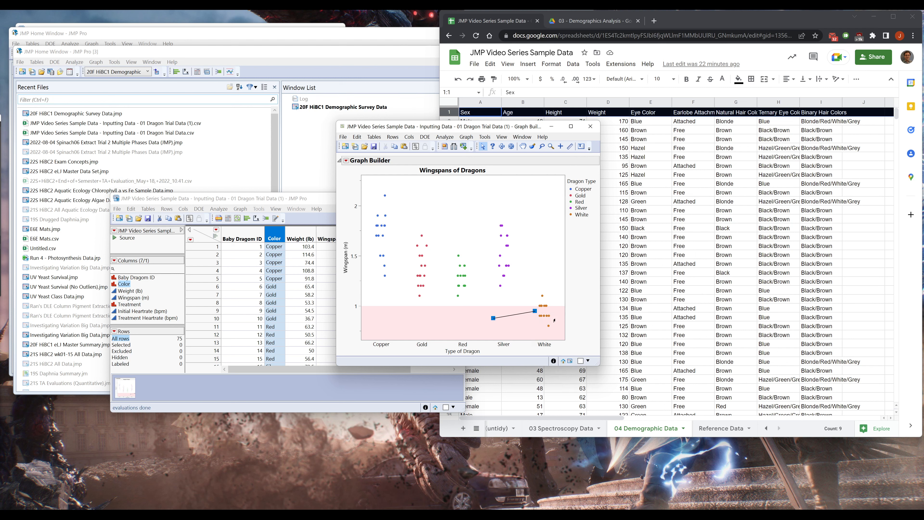
pyautogui.moveTo(514, 315); pyautogui.dragTo(512, 315)
# - Try the Thick style on the arrow annotation, switch it back to normal thickness, and deselect the arrow
pyautogui.rightClick(513, 316)
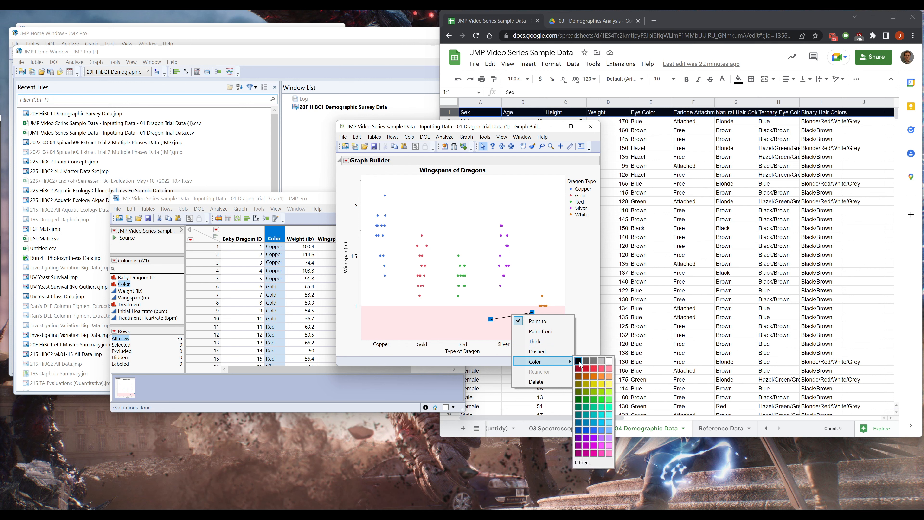
pyautogui.click(534, 342)
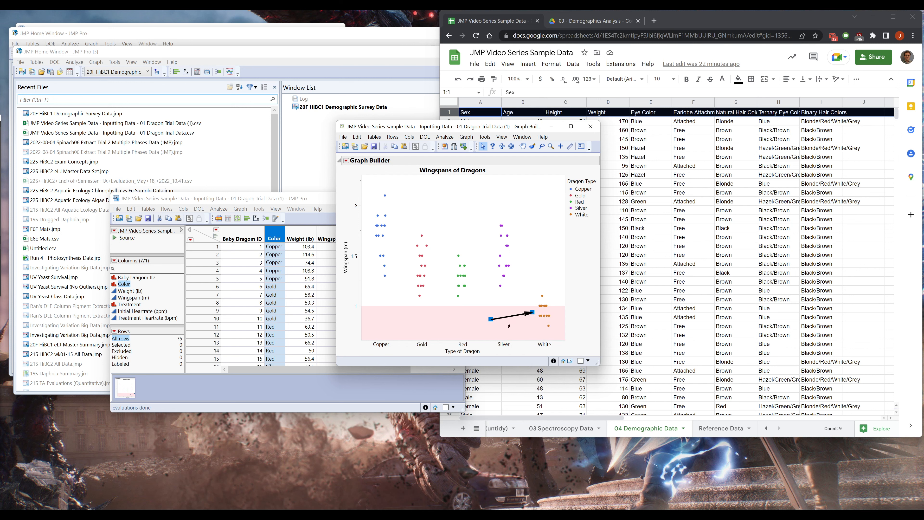
pyautogui.rightClick(522, 314)
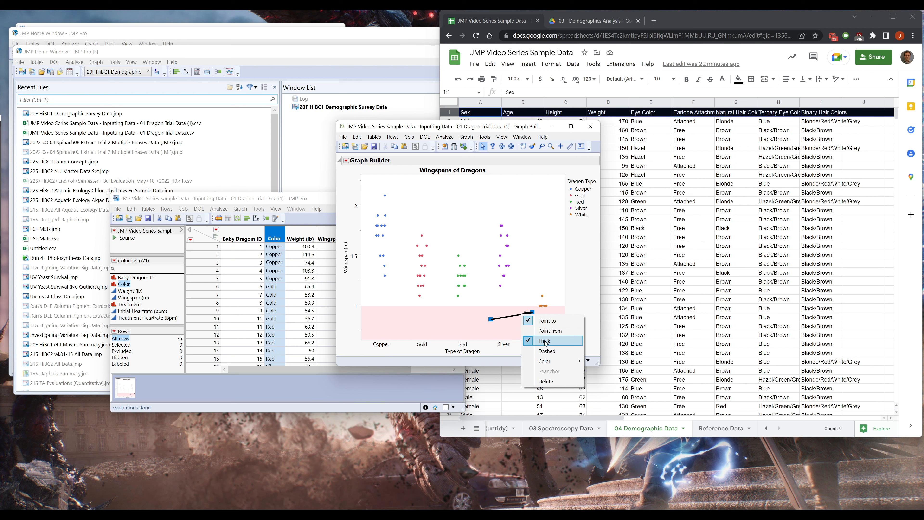
pyautogui.click(538, 339)
pyautogui.click(519, 322)
pyautogui.rightClick(514, 316)
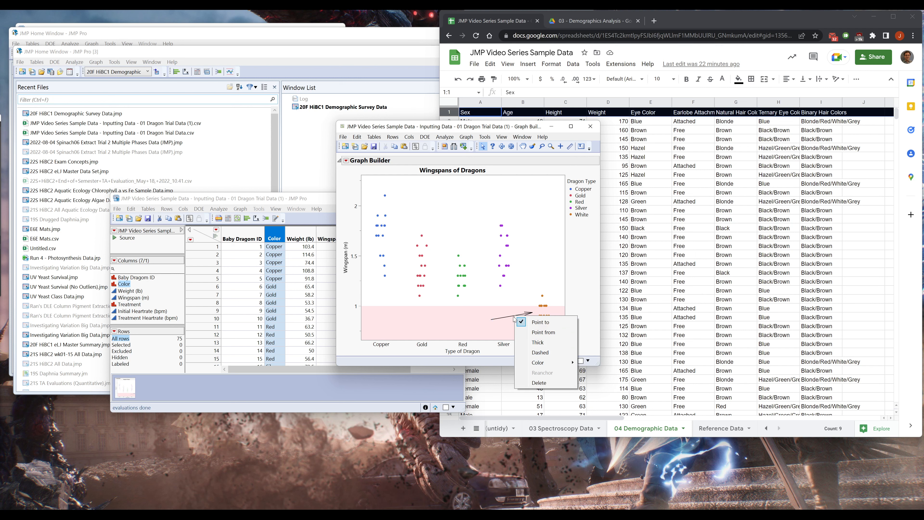
pyautogui.click(505, 320)
pyautogui.rightClick(507, 316)
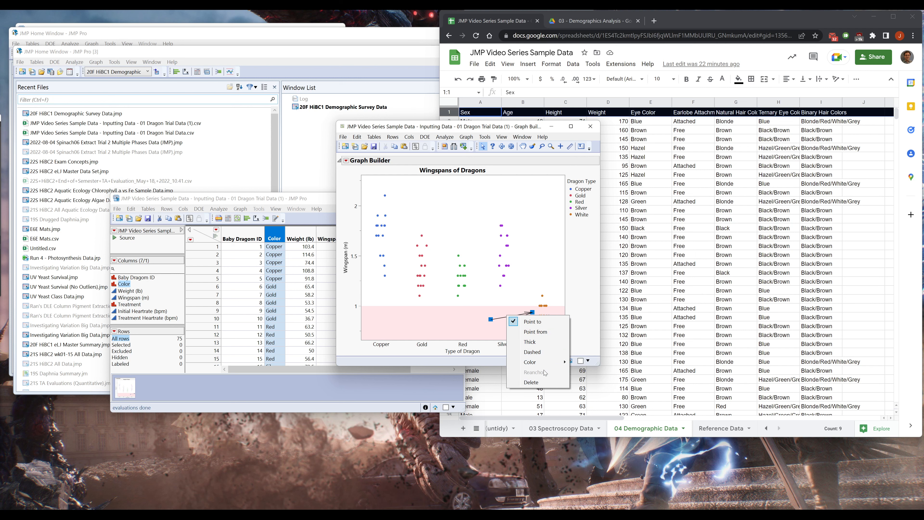
pyautogui.click(474, 349)
pyautogui.click(477, 335)
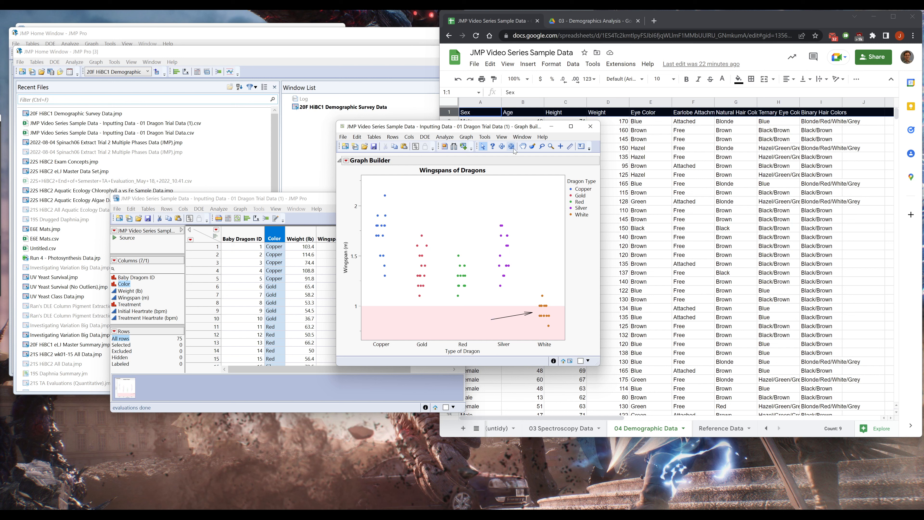
# - Add a text annotation reading "lol" in the pink range and move it to the tail of the arrow
pyautogui.click(581, 146)
pyautogui.click(446, 307)
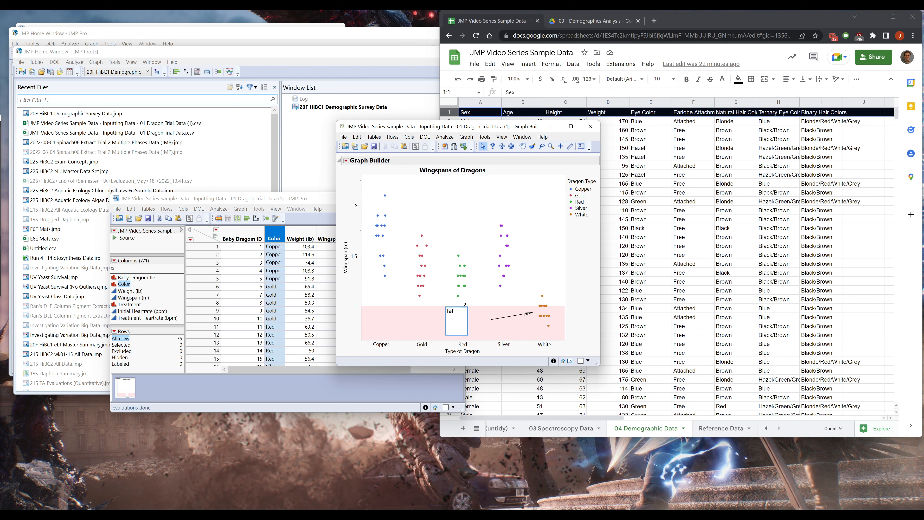
pyautogui.click(476, 311)
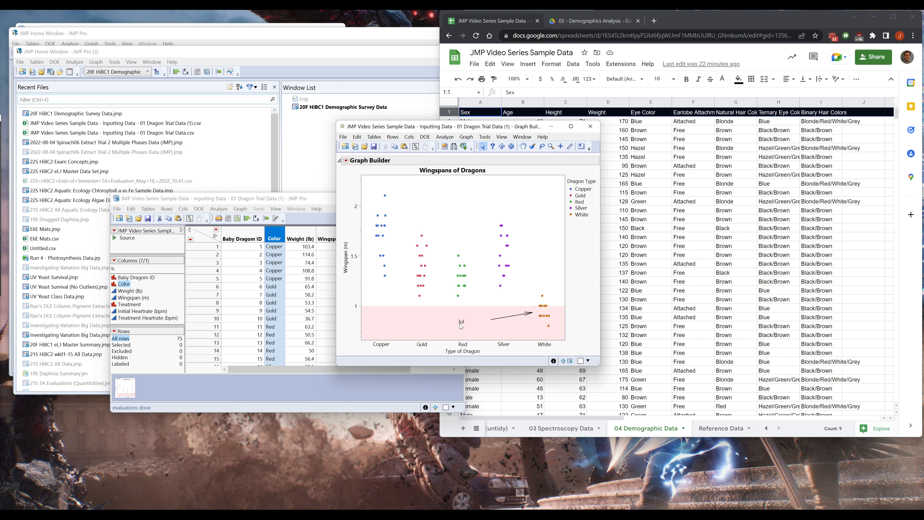
pyautogui.moveTo(462, 326); pyautogui.dragTo(484, 324)
pyautogui.click(484, 324)
pyautogui.click(553, 304)
# - Delete the "lol" text annotation and the arrow from the graph
pyautogui.click(485, 318)
pyautogui.press('Delete')
pyautogui.click(503, 318)
pyautogui.press('Delete')
# - Change the Y axis scale type to Log and apply the axis settings
pyautogui.rightClick(356, 206)
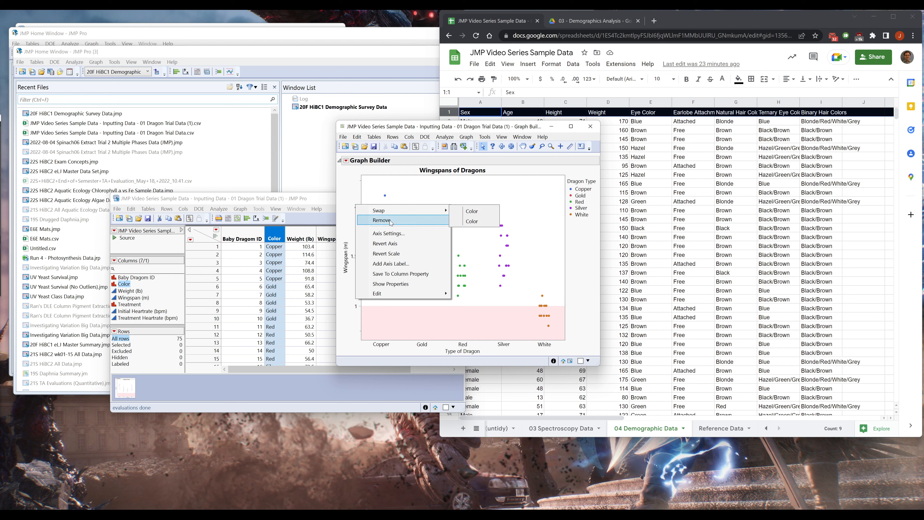
pyautogui.click(398, 253)
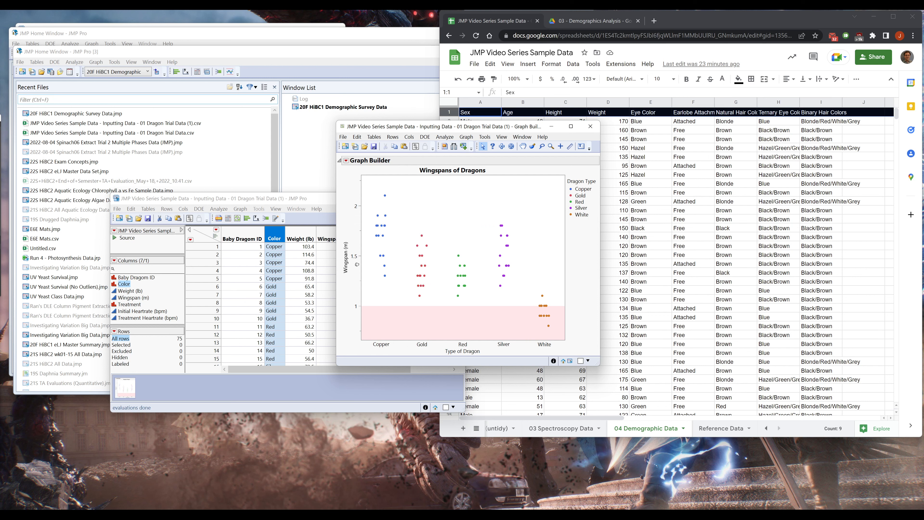
pyautogui.doubleClick(357, 265)
pyautogui.moveTo(372, 134); pyautogui.dragTo(377, 148)
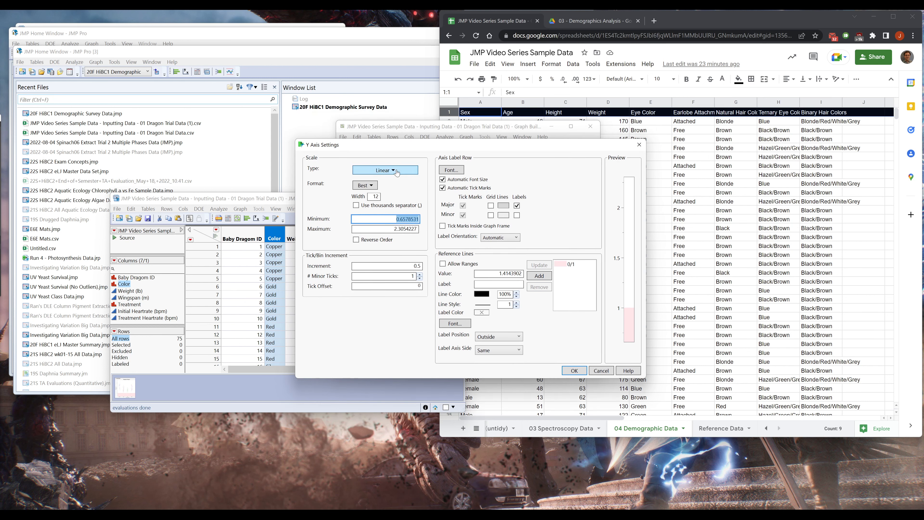
pyautogui.click(383, 172)
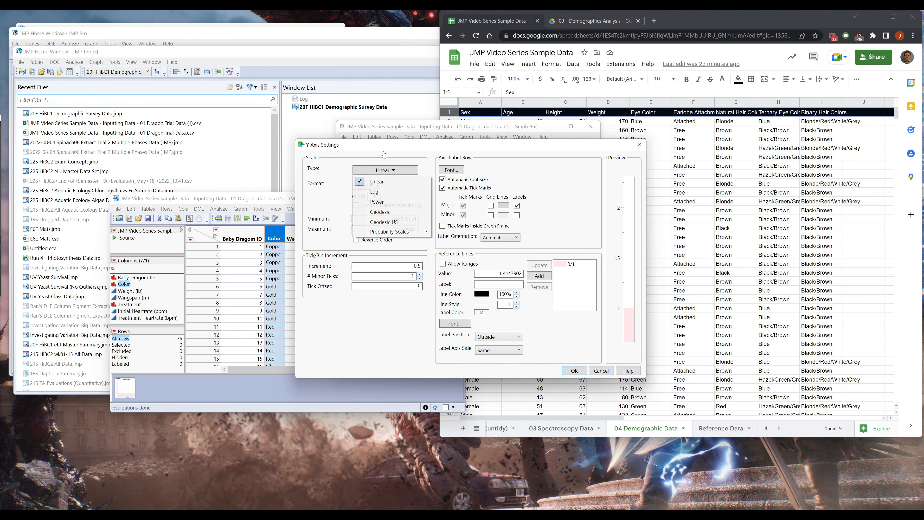
pyautogui.click(407, 169)
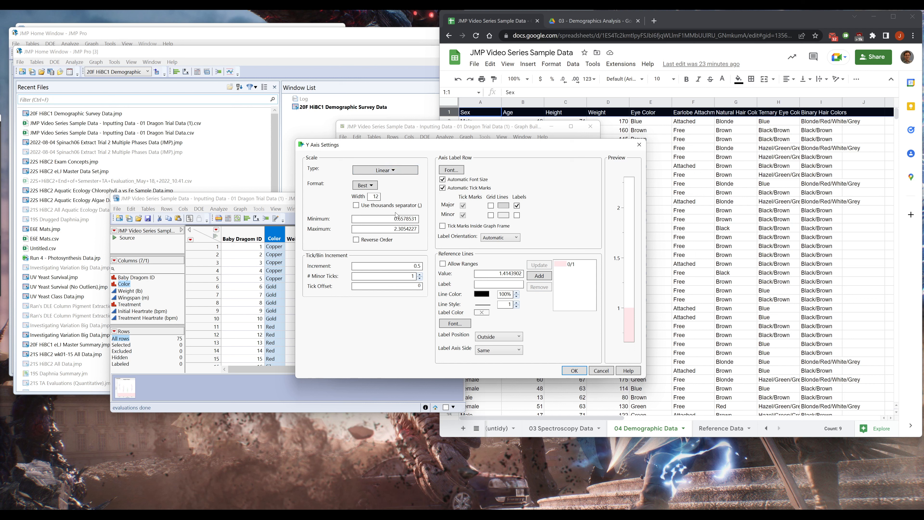
pyautogui.click(383, 170)
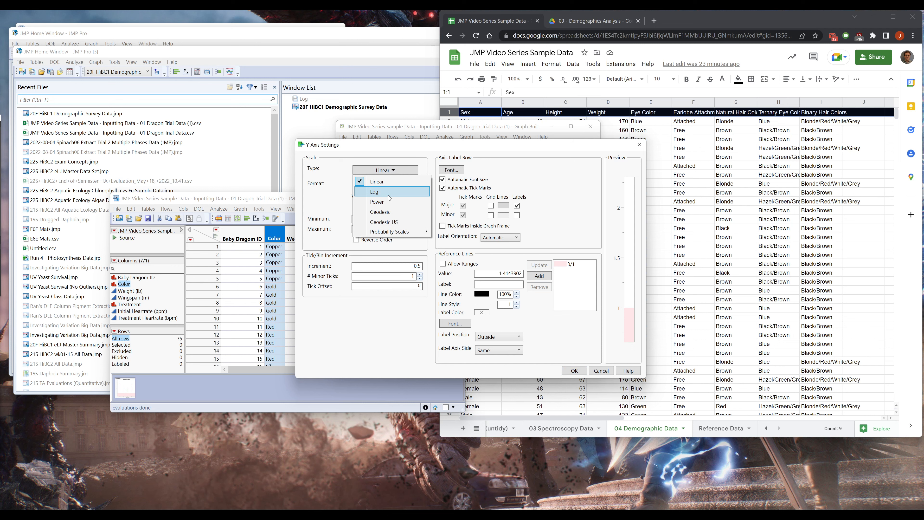
pyautogui.click(391, 199)
pyautogui.moveTo(423, 149); pyautogui.dragTo(182, 182)
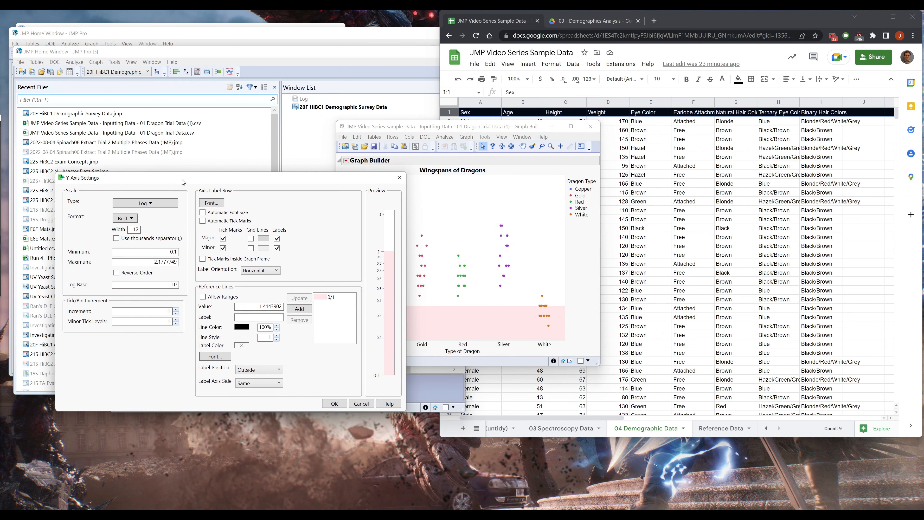
pyautogui.click(334, 403)
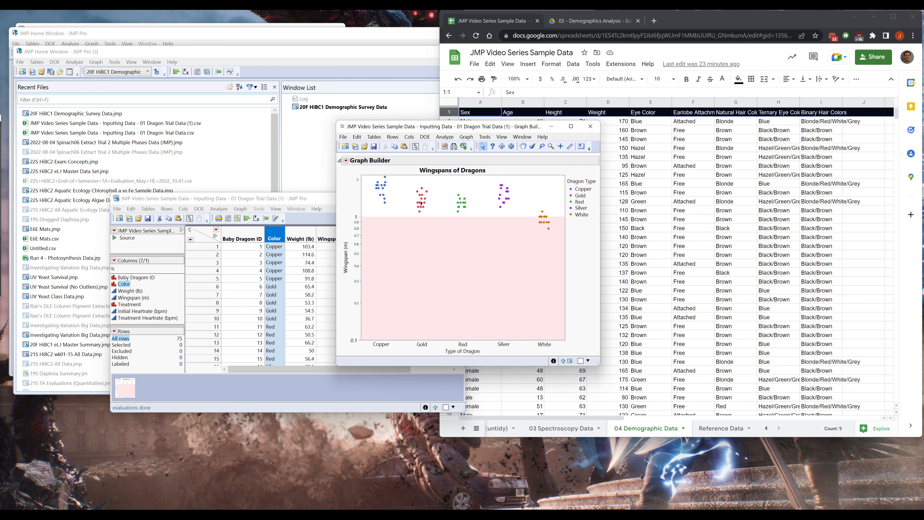
# - Set the Y axis scale type back to Linear, apply it, and shift the axis range to about 0.69 to 2.84
pyautogui.doubleClick(353, 223)
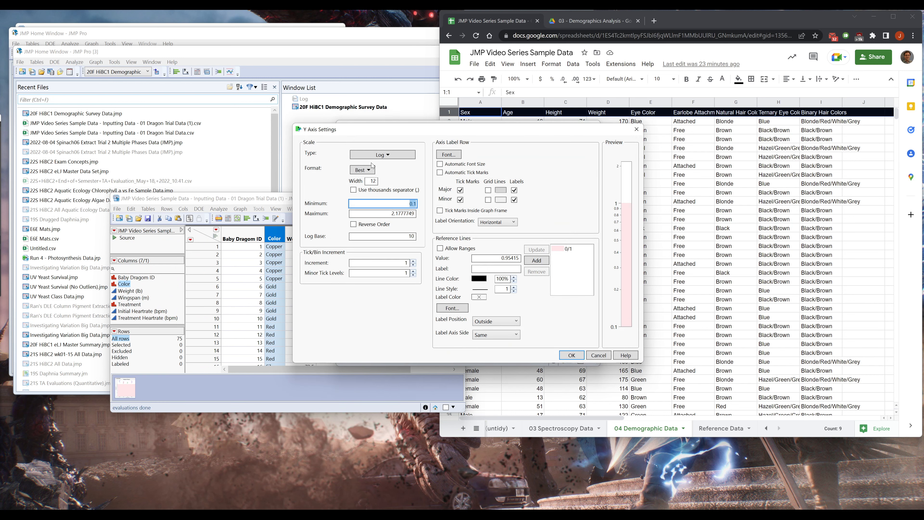
pyautogui.click(376, 156)
pyautogui.click(384, 166)
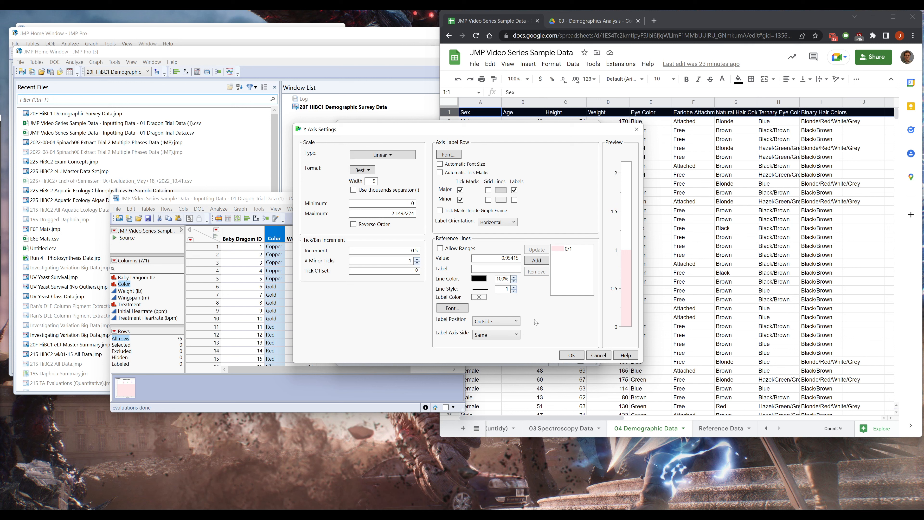
pyautogui.click(568, 355)
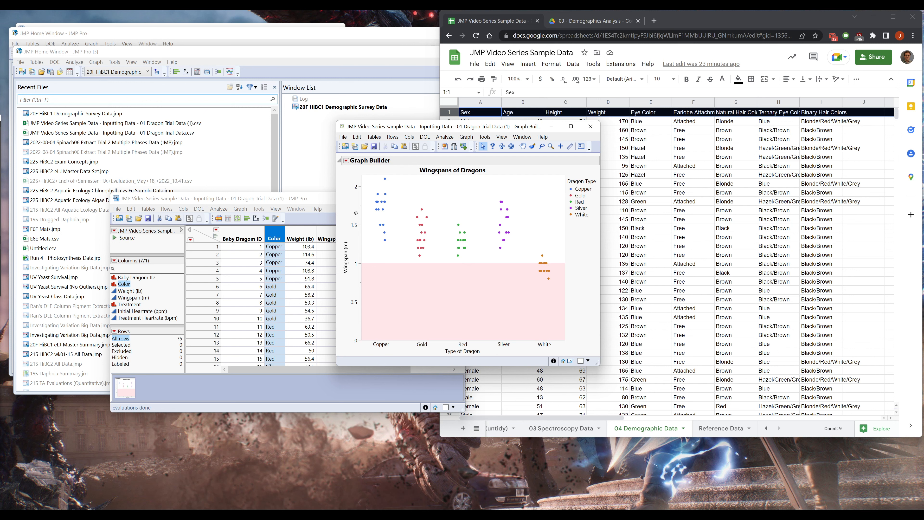
pyautogui.moveTo(356, 212); pyautogui.dragTo(348, 264)
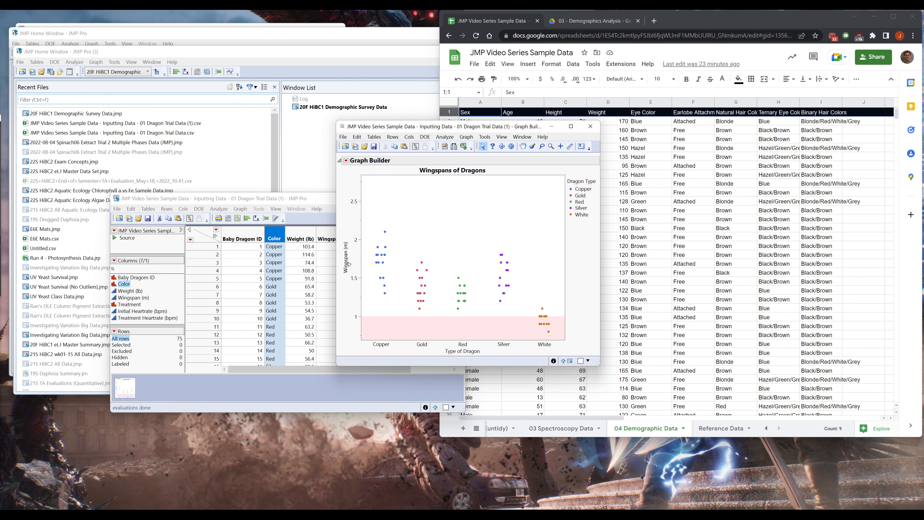
# - Set the Y axis tick increment to 1 with 3 minor ticks, enable major and minor grid lines, and apply the settings
pyautogui.doubleClick(353, 251)
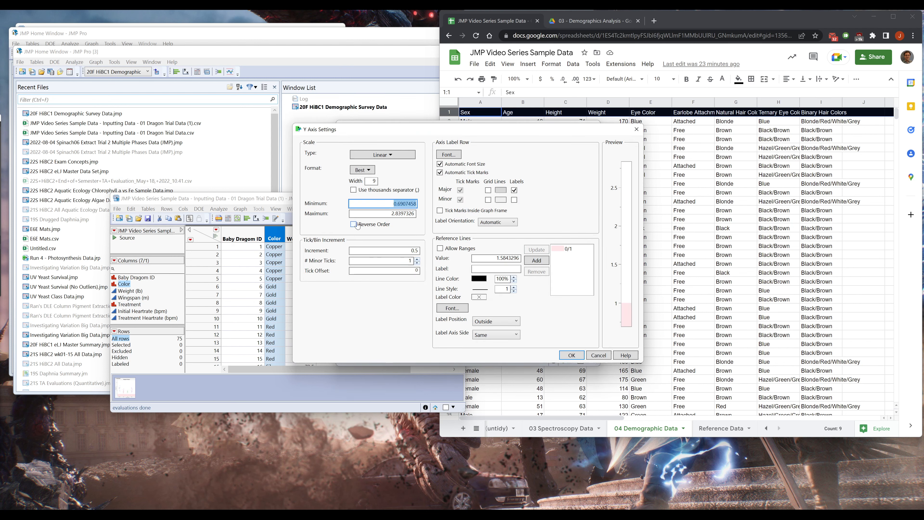
pyautogui.click(353, 250)
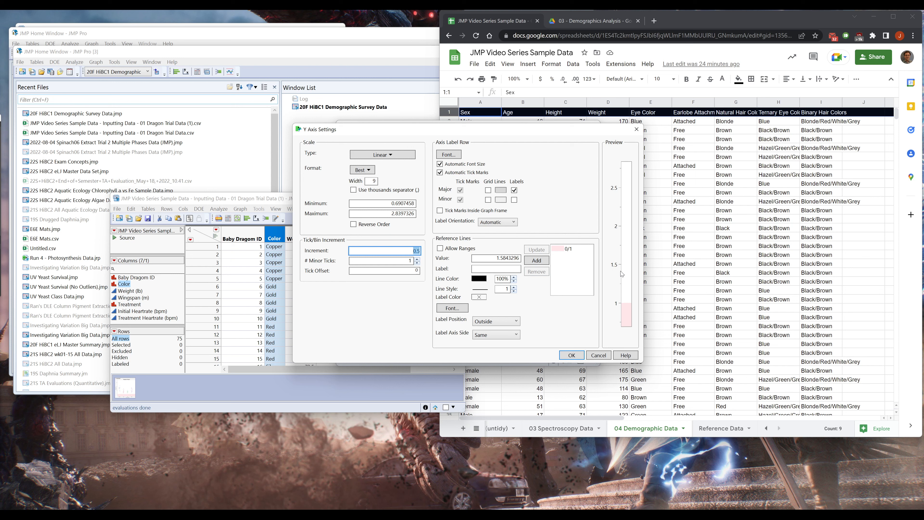
pyautogui.write('1')
pyautogui.click(417, 258)
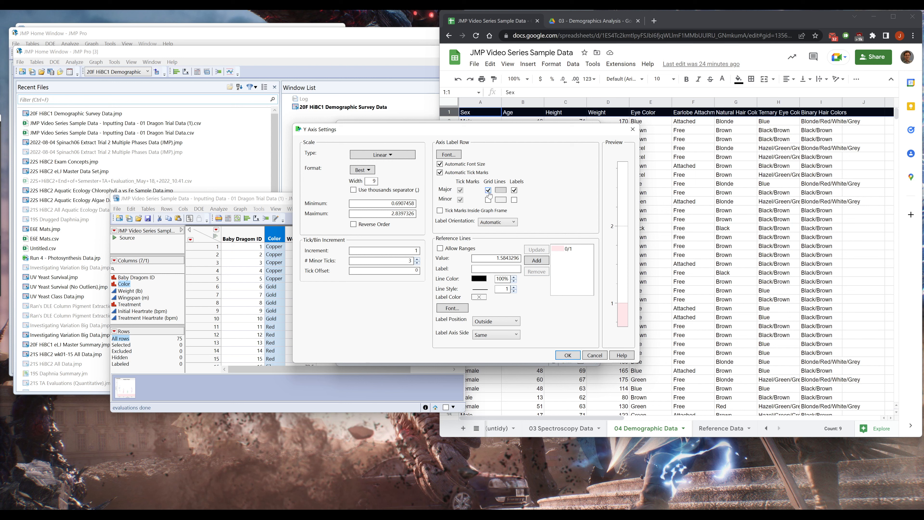
pyautogui.click(488, 200)
pyautogui.click(488, 191)
pyautogui.click(488, 191)
pyautogui.click(567, 354)
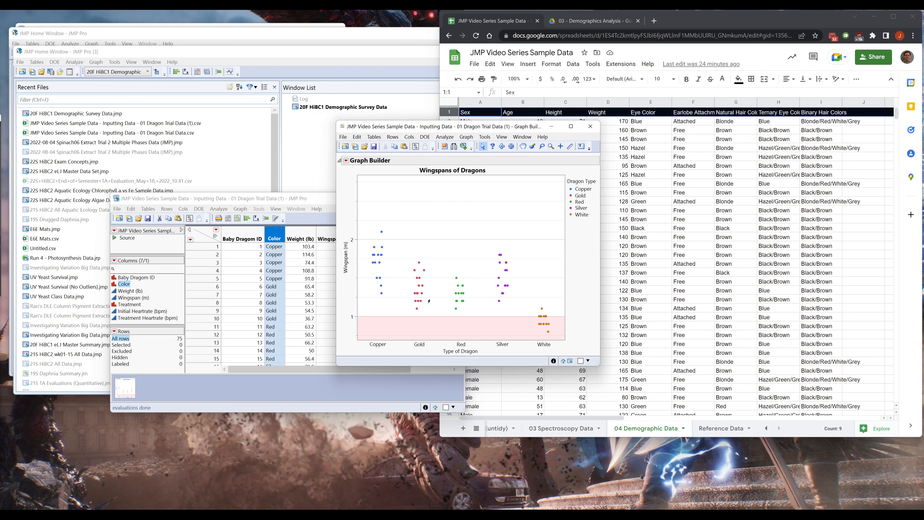
# - Turn off the major and minor grid lines on the Y axis and apply the change
pyautogui.doubleClick(354, 271)
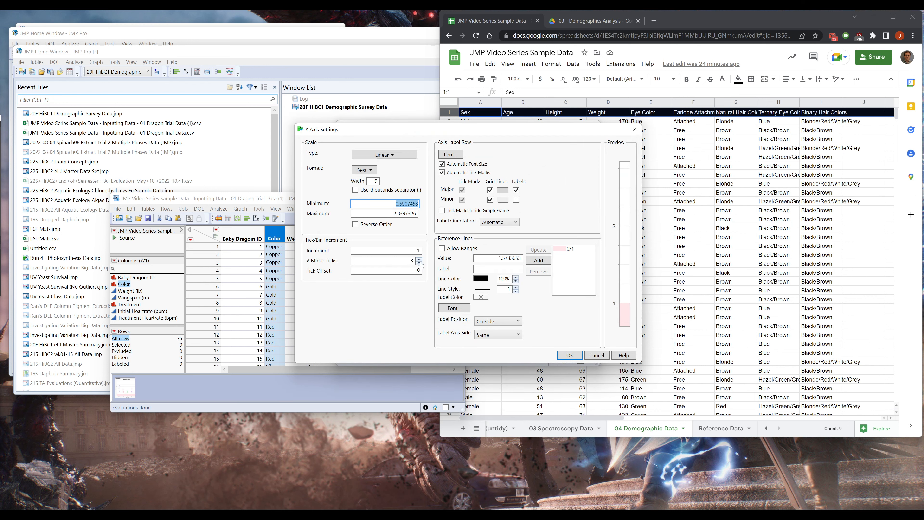
pyautogui.click(490, 191)
pyautogui.click(489, 200)
pyautogui.click(563, 354)
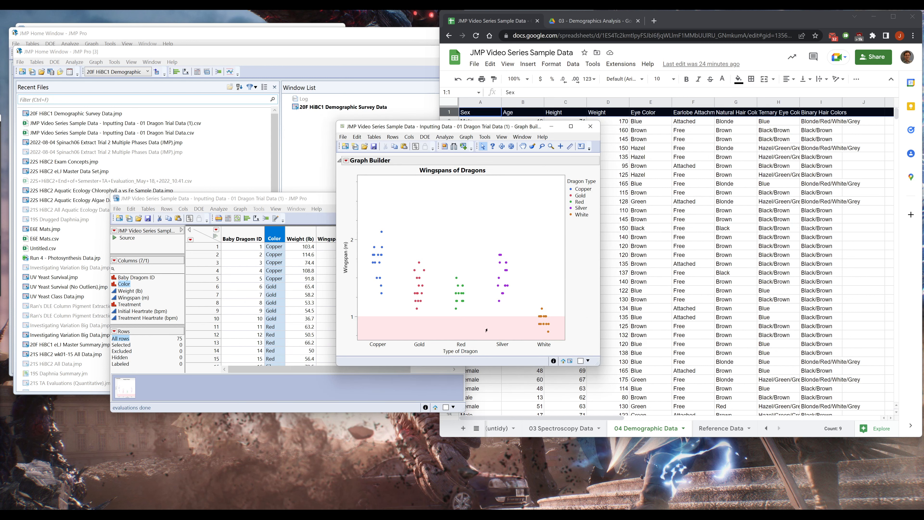
# - Add a Y axis reference line at value 2.2 labelled "Young Dragon" and apply the axis settings
pyautogui.doubleClick(357, 239)
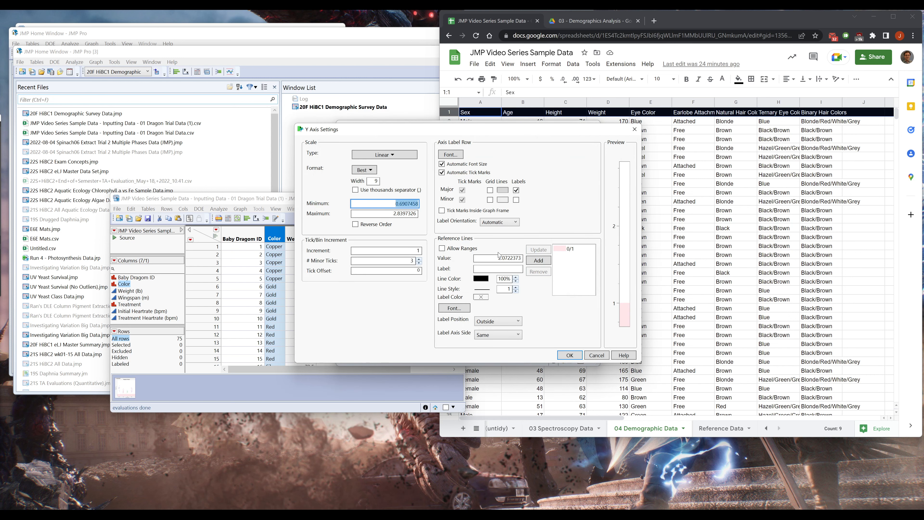
pyautogui.click(567, 251)
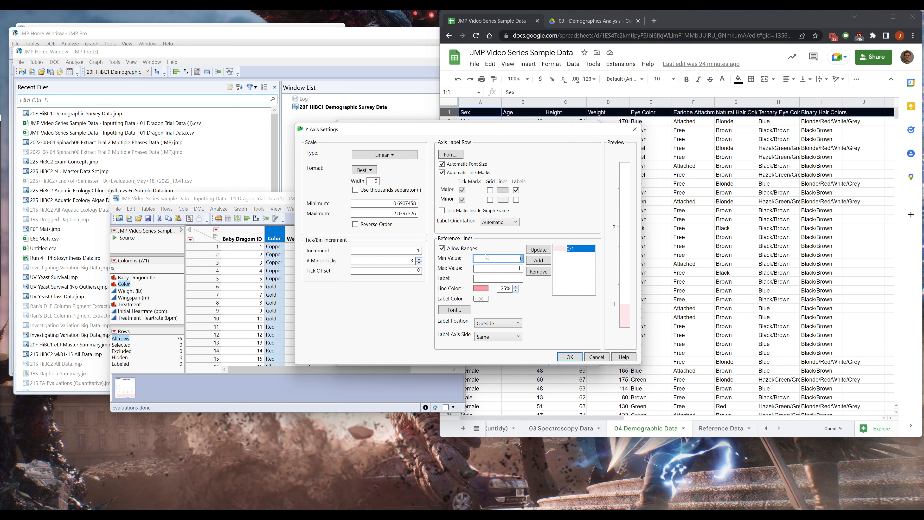
pyautogui.click(554, 261)
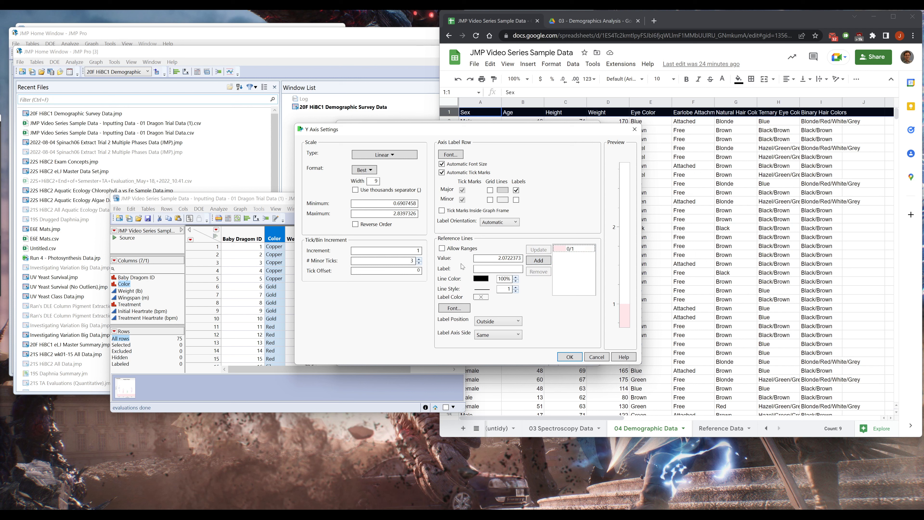
pyautogui.click(499, 259)
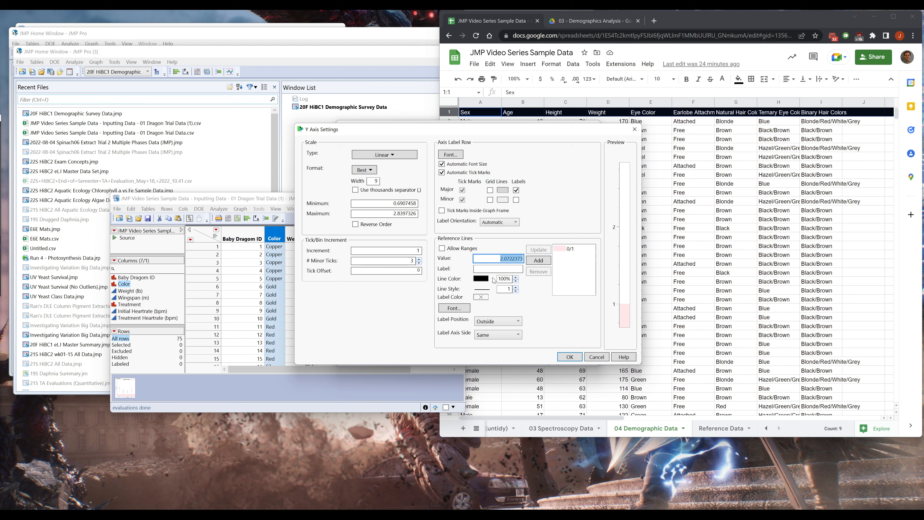
pyautogui.write('2.2')
pyautogui.press('Tab')
pyautogui.write('yO')
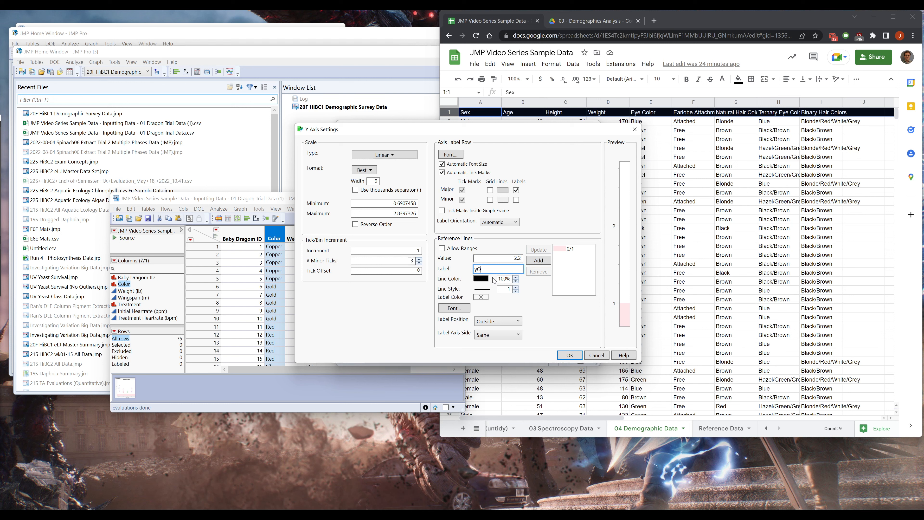
pyautogui.write('UNG')
pyautogui.press('BackSpace')
pyautogui.press('BackSpace')
pyautogui.press('BackSpace')
pyautogui.press('BackSpace')
pyautogui.press('BackSpace')
pyautogui.press('BackSpace')
pyautogui.write('Young Dragon')
pyautogui.click(538, 260)
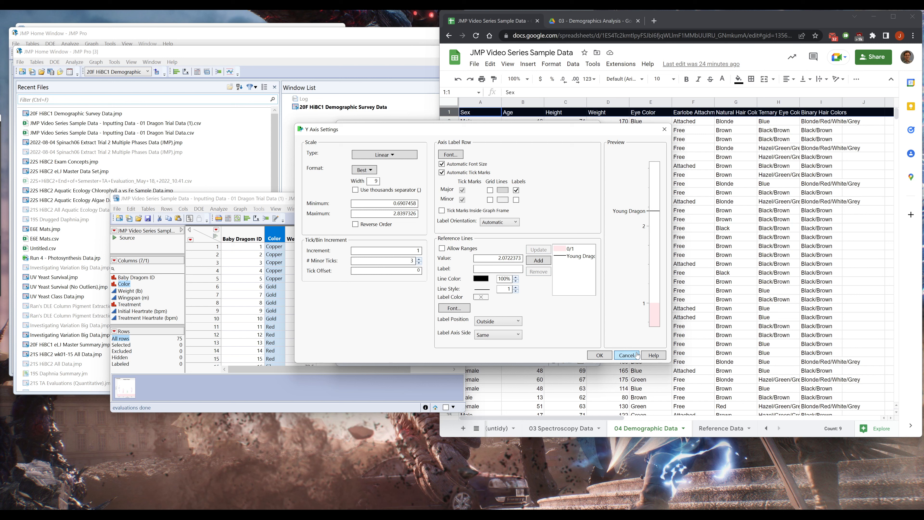
pyautogui.click(599, 355)
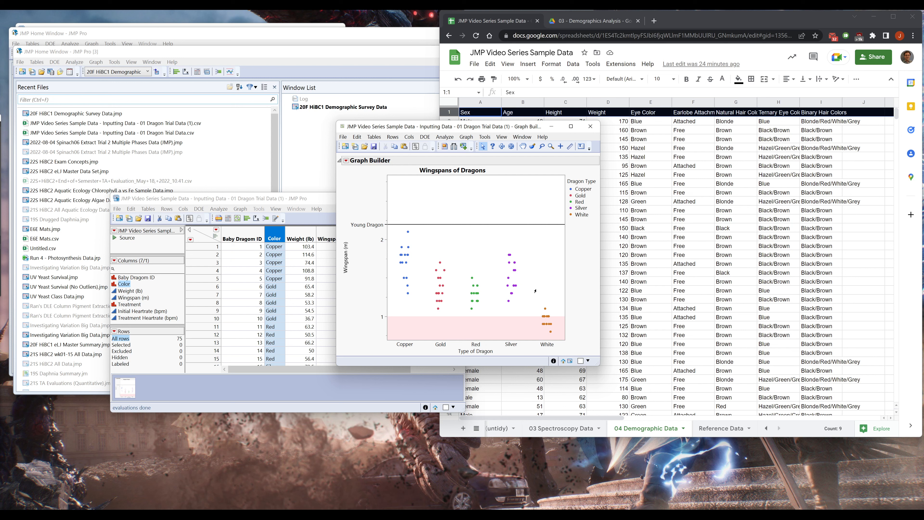
# - Try removing the Young Dragon reference line in the Y axis settings
pyautogui.doubleClick(375, 228)
pyautogui.moveTo(563, 256); pyautogui.dragTo(562, 260)
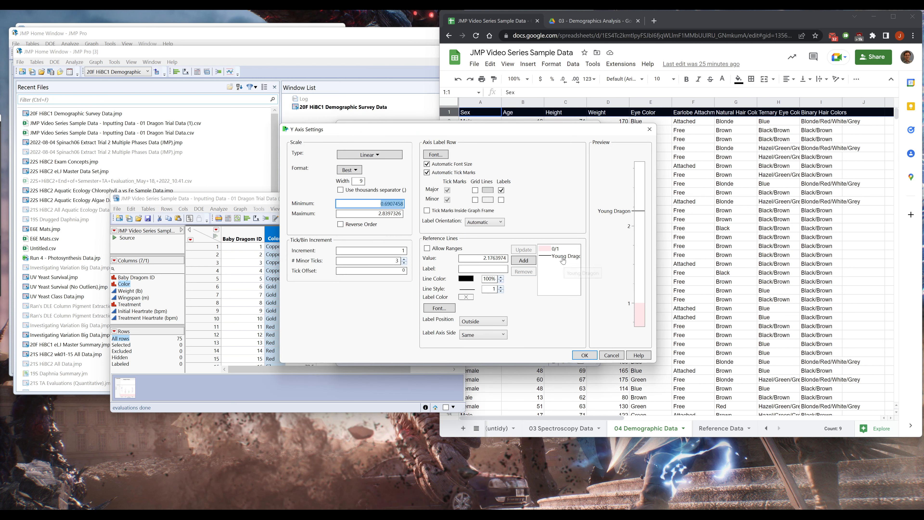
pyautogui.click(524, 272)
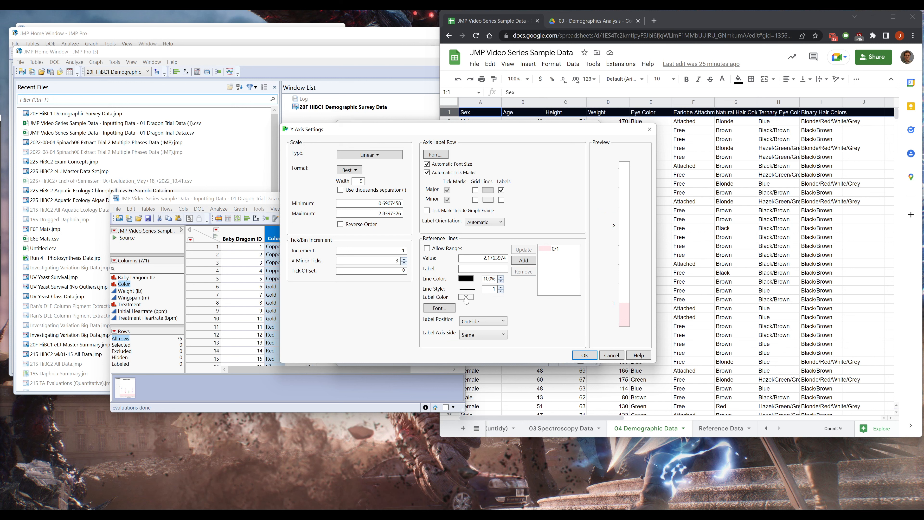
# - Try the Angled and Perpendicular label orientations for the Y axis, and cancel the axis settings
pyautogui.click(488, 223)
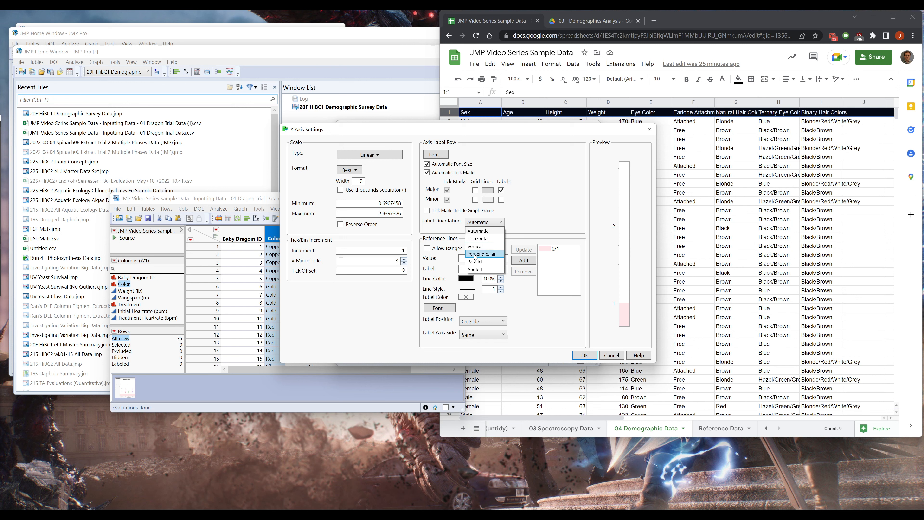
pyautogui.click(485, 269)
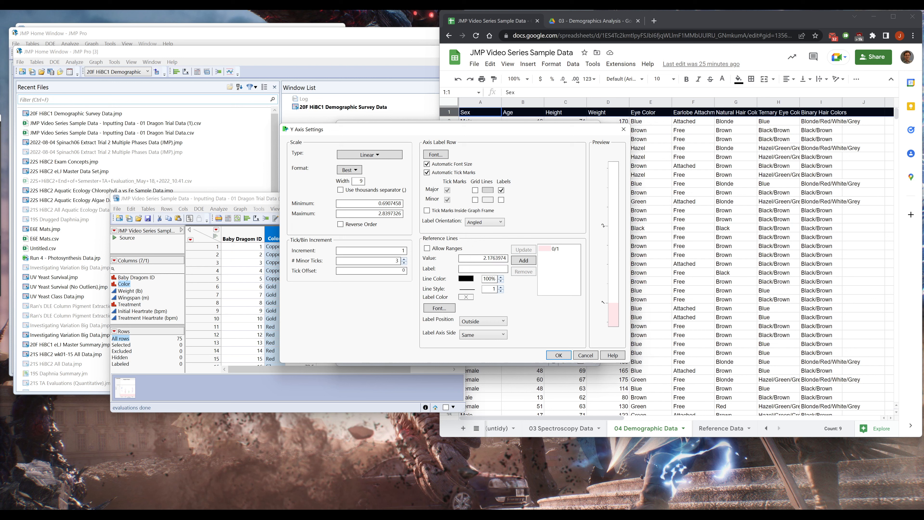
pyautogui.click(480, 223)
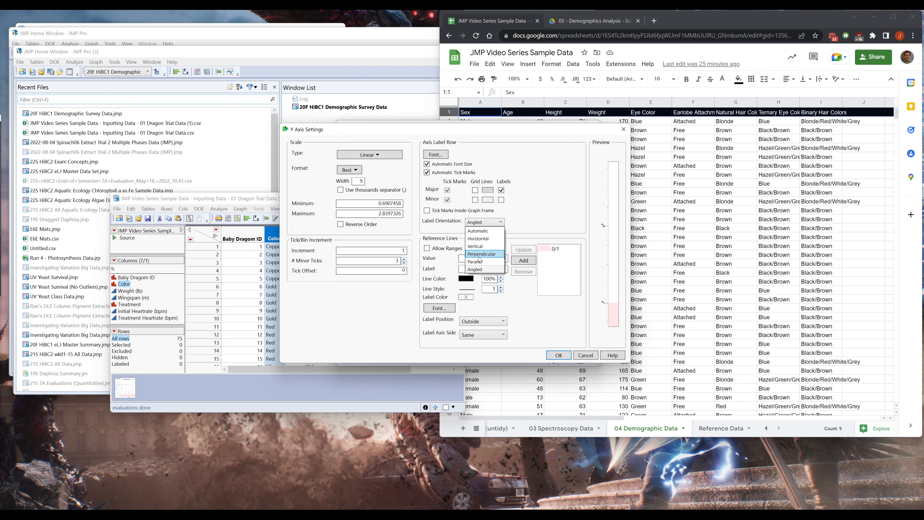
pyautogui.click(482, 253)
pyautogui.click(585, 356)
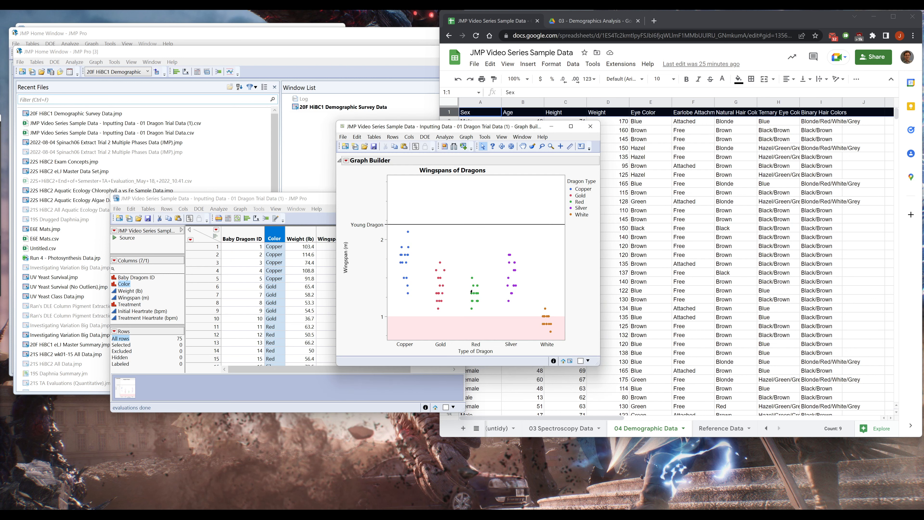
# - Try the Perpendicular, Parallel and Angled label orientations in the X axis settings, and return the orientation to Automatic
pyautogui.doubleClick(486, 331)
pyautogui.click(498, 170)
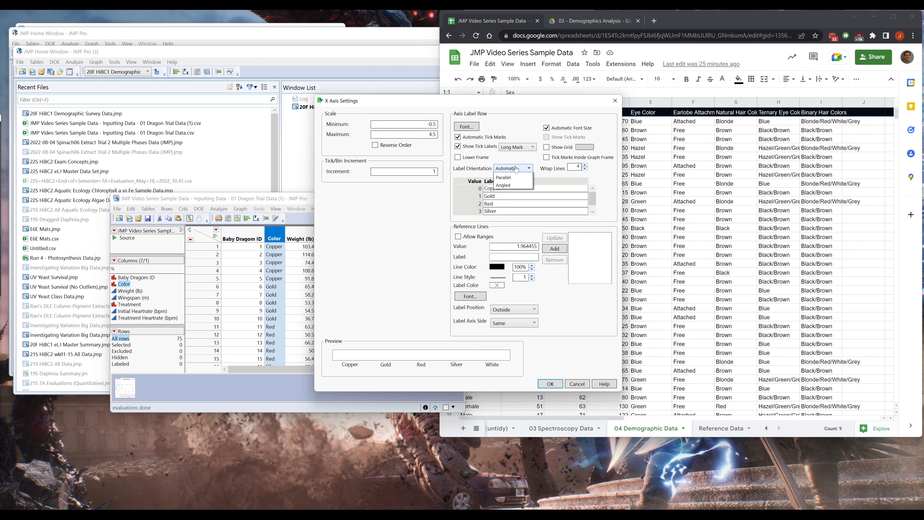
pyautogui.click(506, 198)
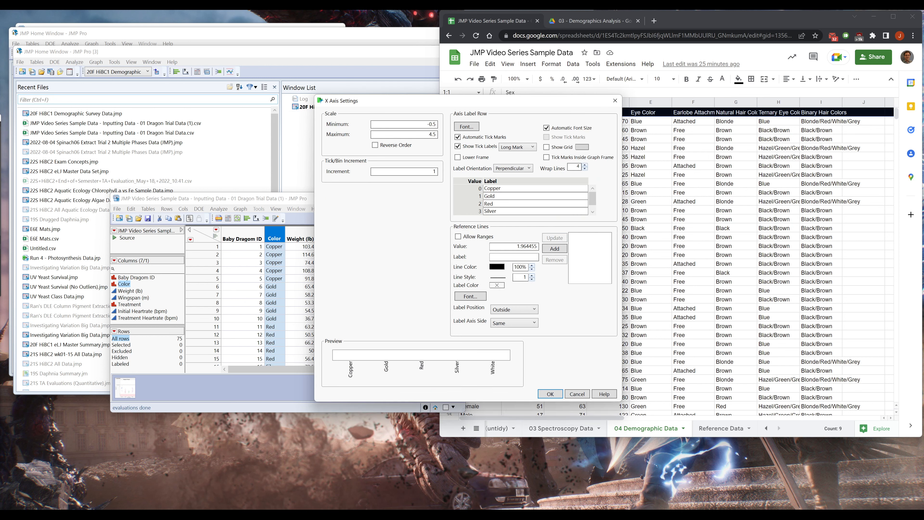
pyautogui.click(511, 168)
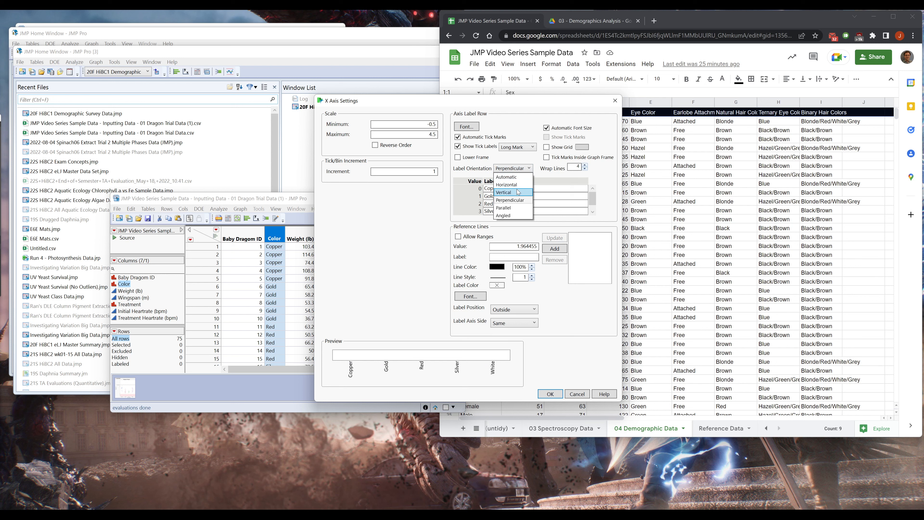
pyautogui.click(281, 299)
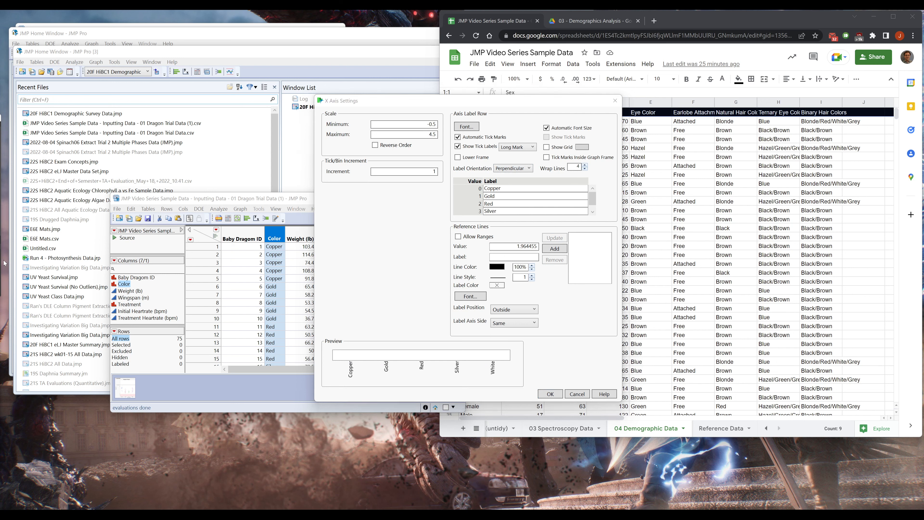
pyautogui.click(516, 169)
pyautogui.click(521, 211)
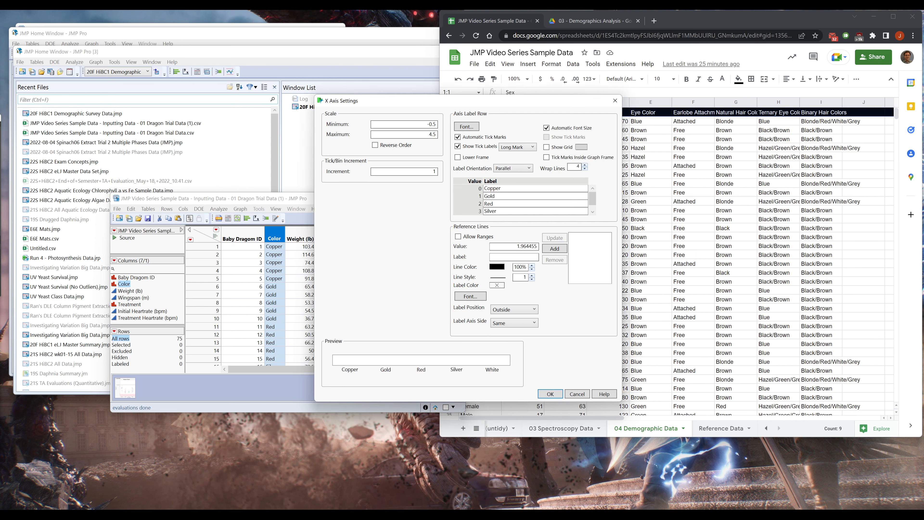
pyautogui.click(524, 168)
pyautogui.click(519, 215)
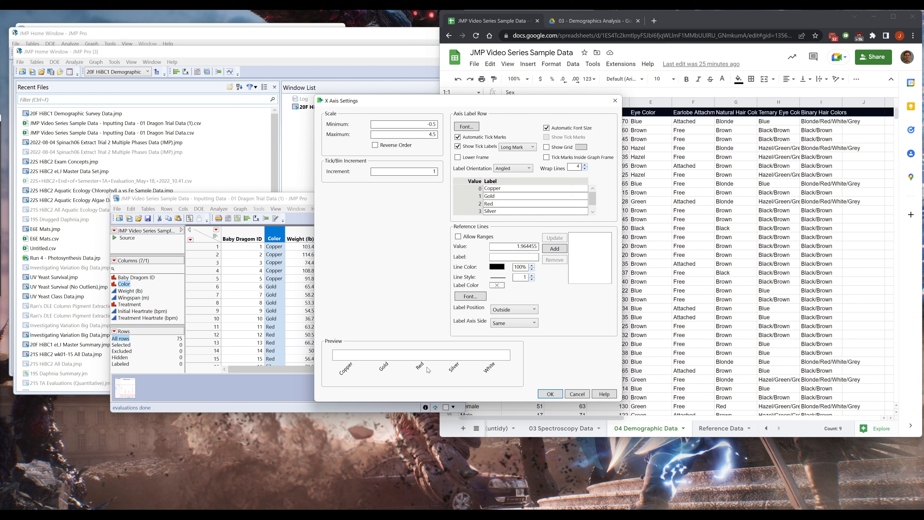
pyautogui.click(514, 174)
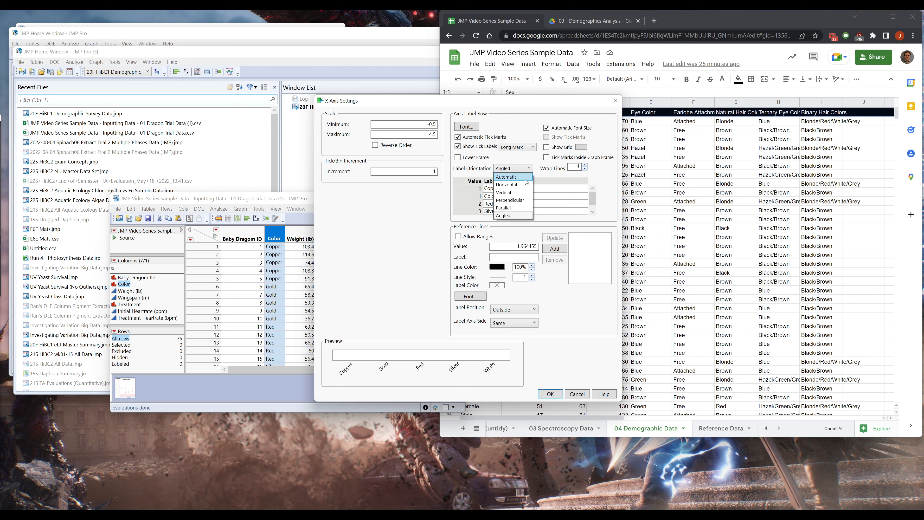
pyautogui.click(508, 201)
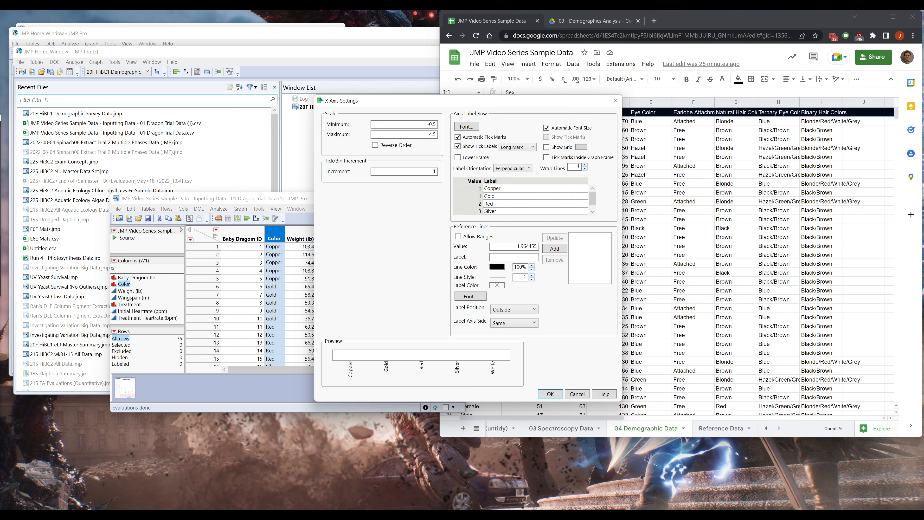
pyautogui.click(526, 168)
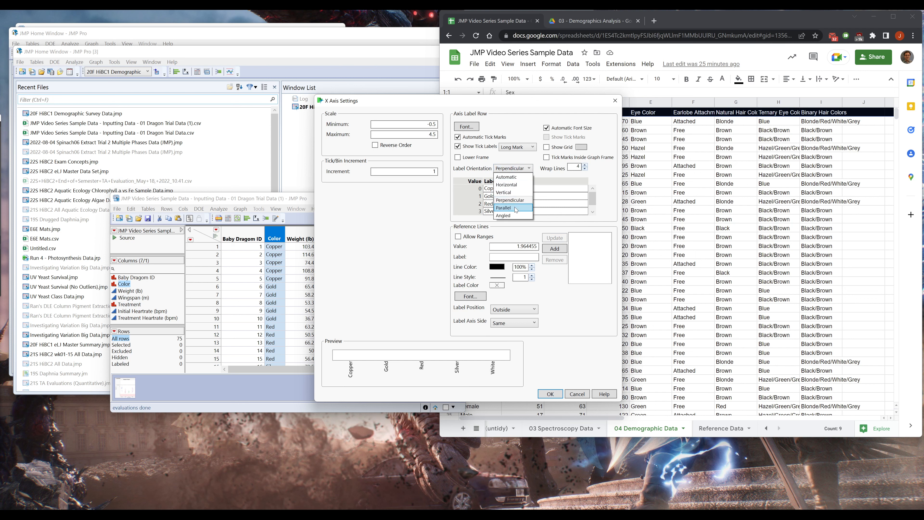
pyautogui.click(507, 177)
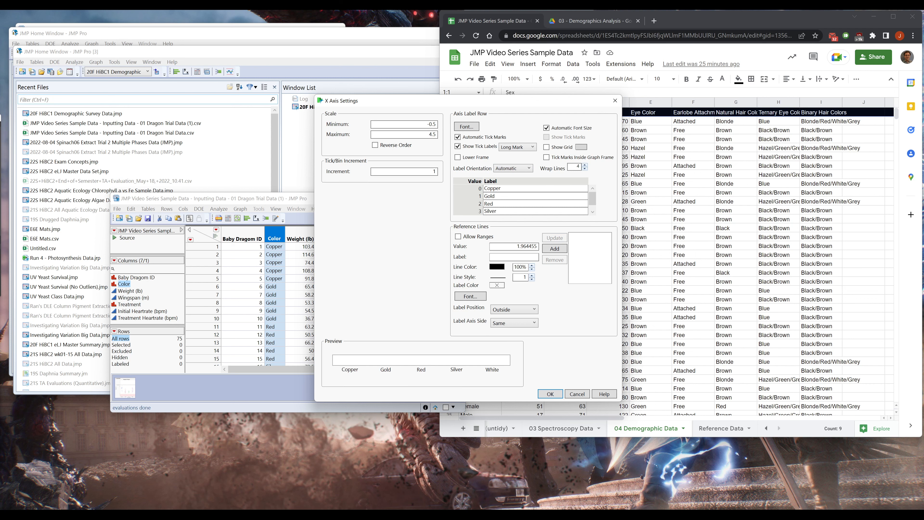
# - Try the Horizontal and Vertical orientations for the X axis labels, set them back to Automatic and confirm the axis settings
pyautogui.click(507, 171)
pyautogui.click(507, 185)
pyautogui.click(516, 169)
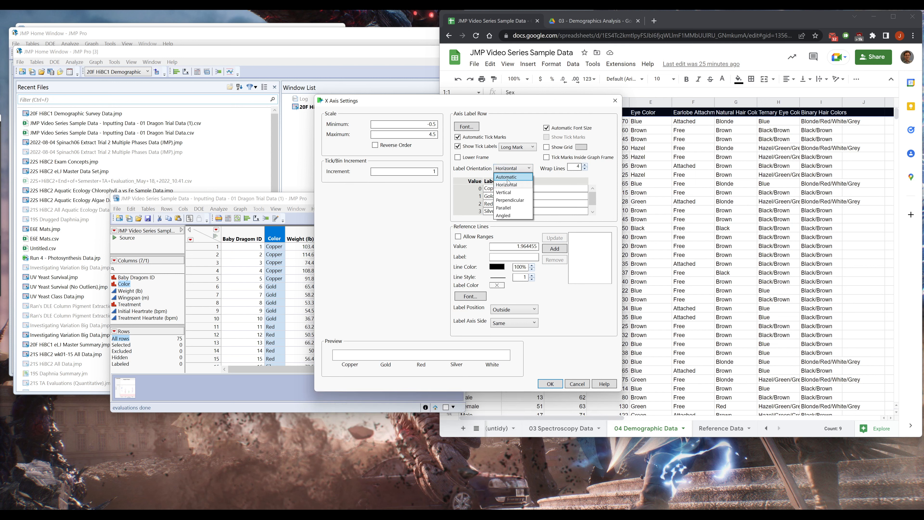
pyautogui.click(506, 192)
pyautogui.click(515, 169)
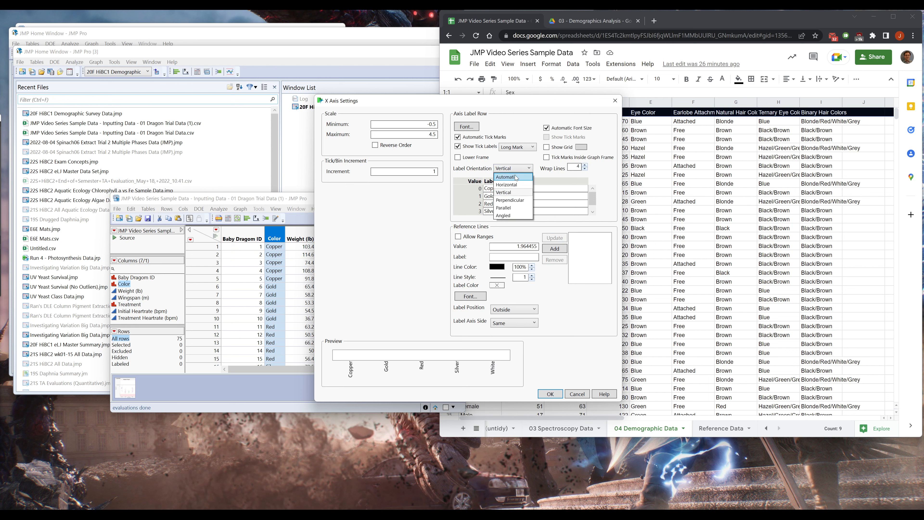
pyautogui.click(516, 177)
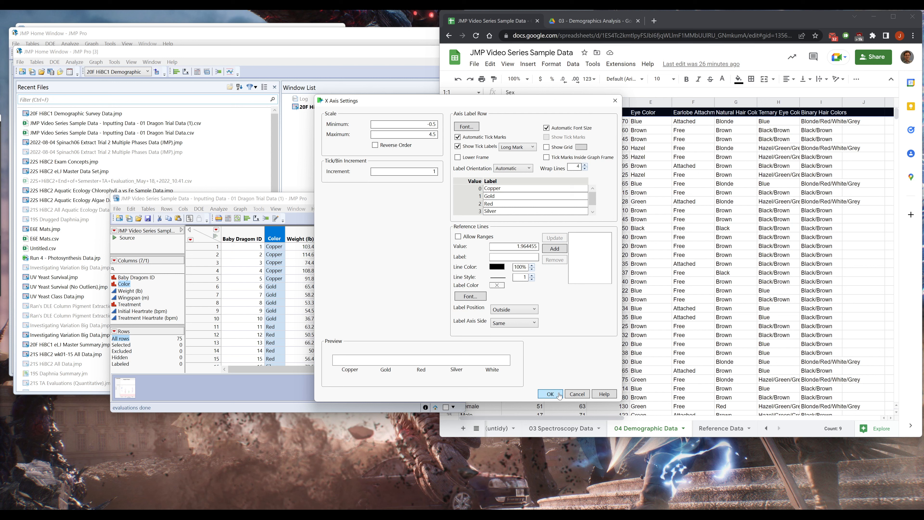
pyautogui.click(550, 394)
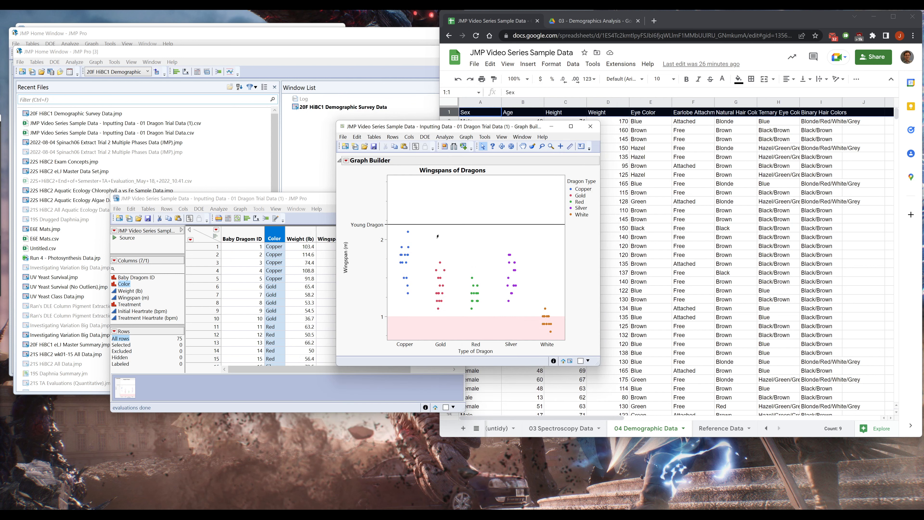
# - Remove the Young Dragon reference line and the 0 to 1 reference range from the Y axis and apply the settings
pyautogui.doubleClick(355, 219)
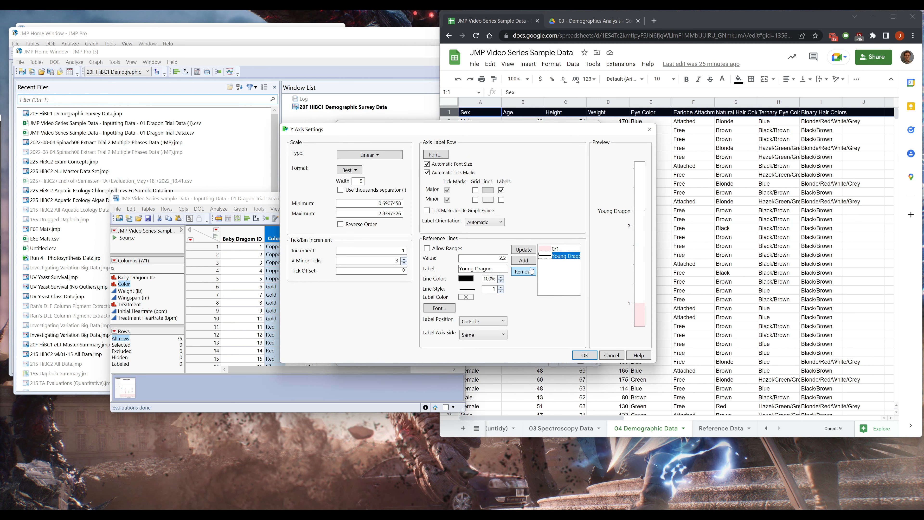
pyautogui.click(523, 260)
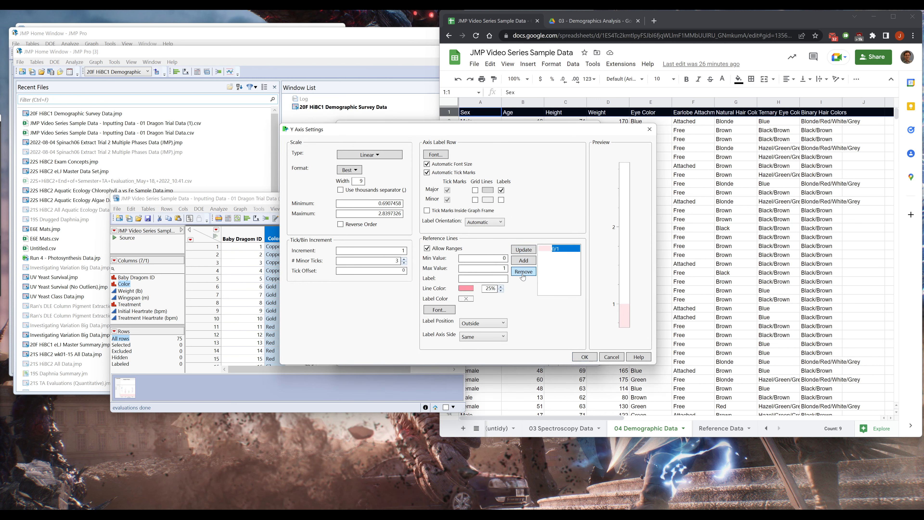
pyautogui.click(584, 355)
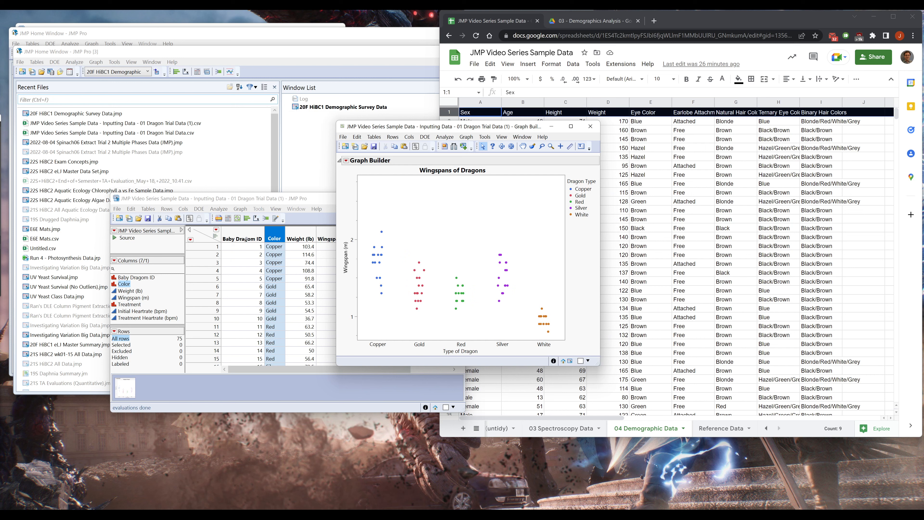
# - Examine the legend's marker options and the properties of the Gold, Red, Silver and White markers in the Customize Graph settings
pyautogui.rightClick(581, 199)
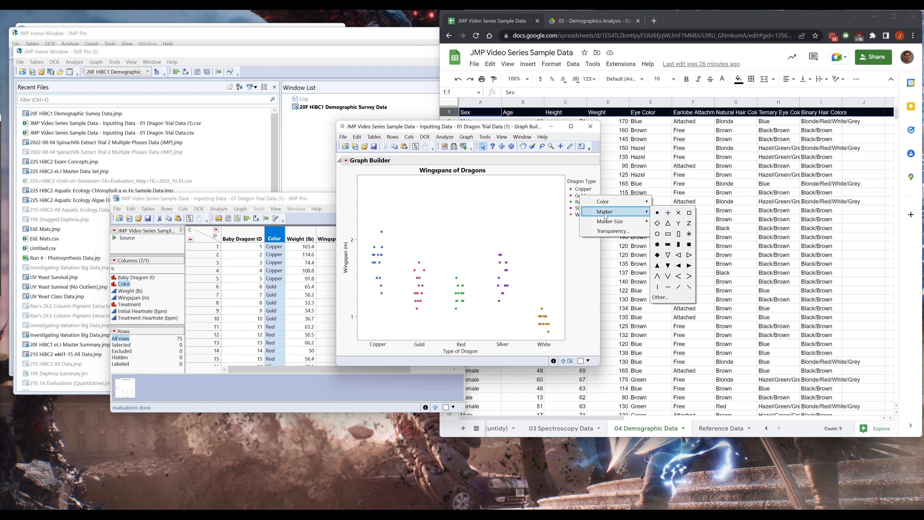
pyautogui.click(570, 238)
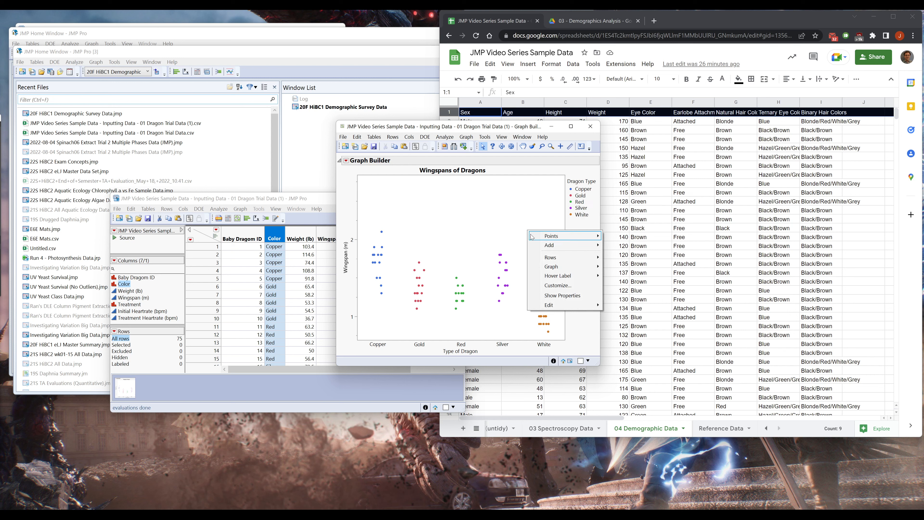
pyautogui.rightClick(527, 230)
pyautogui.click(563, 290)
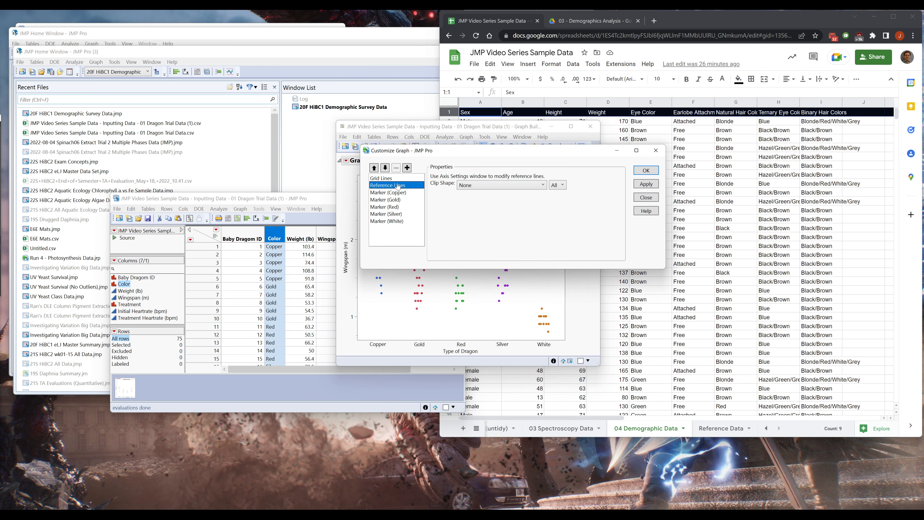
pyautogui.click(386, 214)
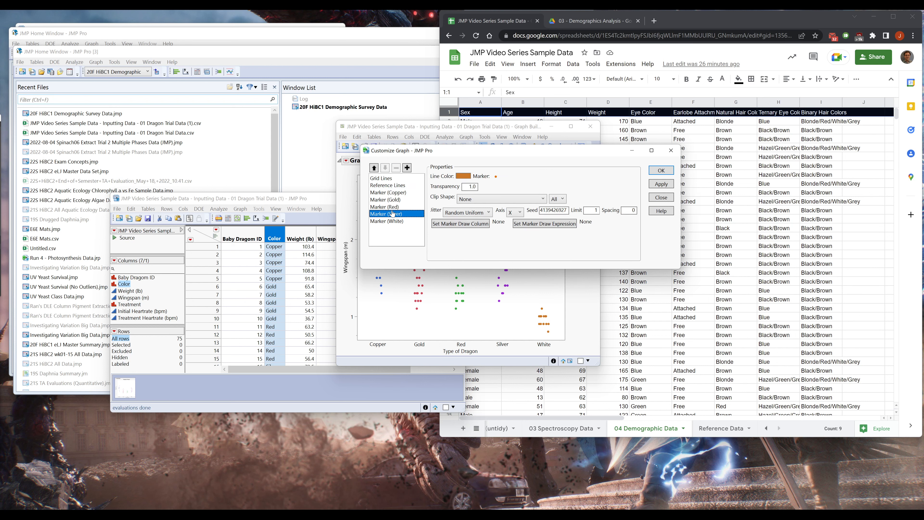
pyautogui.click(395, 200)
pyautogui.click(396, 206)
pyautogui.click(398, 214)
pyautogui.click(399, 221)
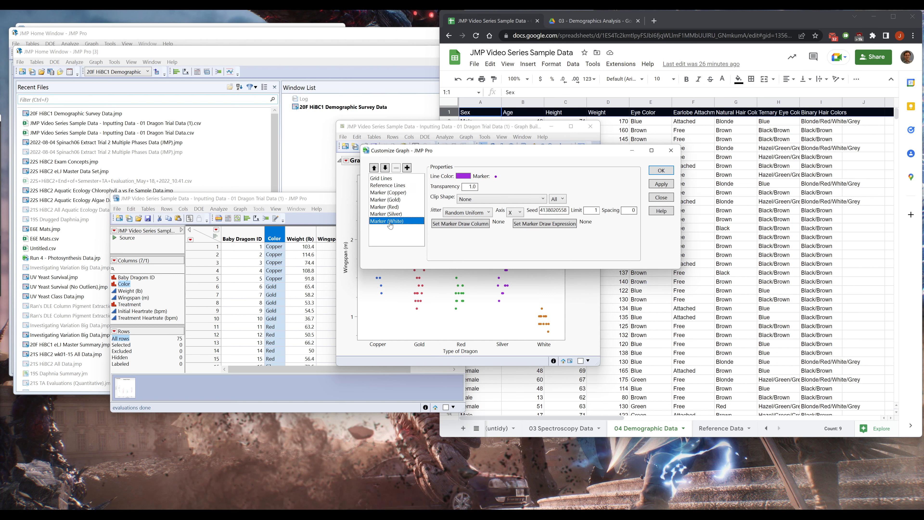
# - Close the Customize Graph settings and bring back the Graph Builder control panel for the wingspan plot
pyautogui.click(667, 198)
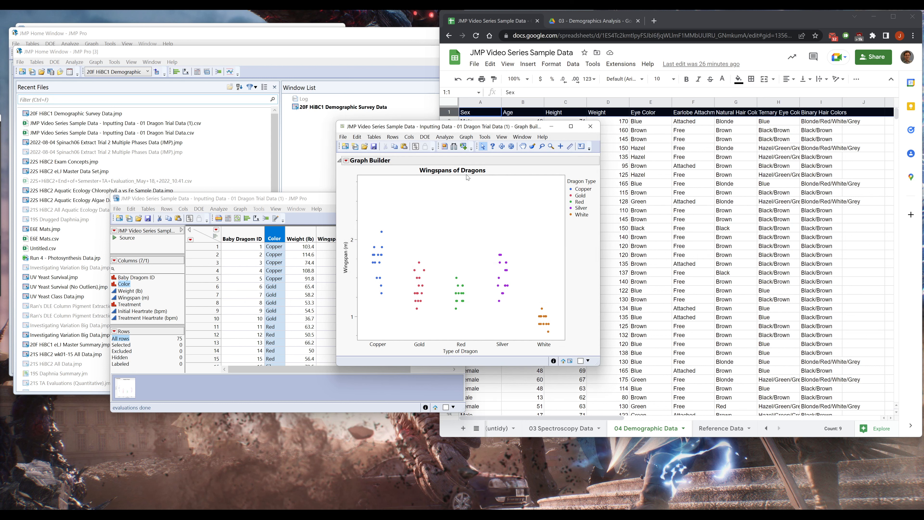
pyautogui.click(346, 160)
pyautogui.click(370, 169)
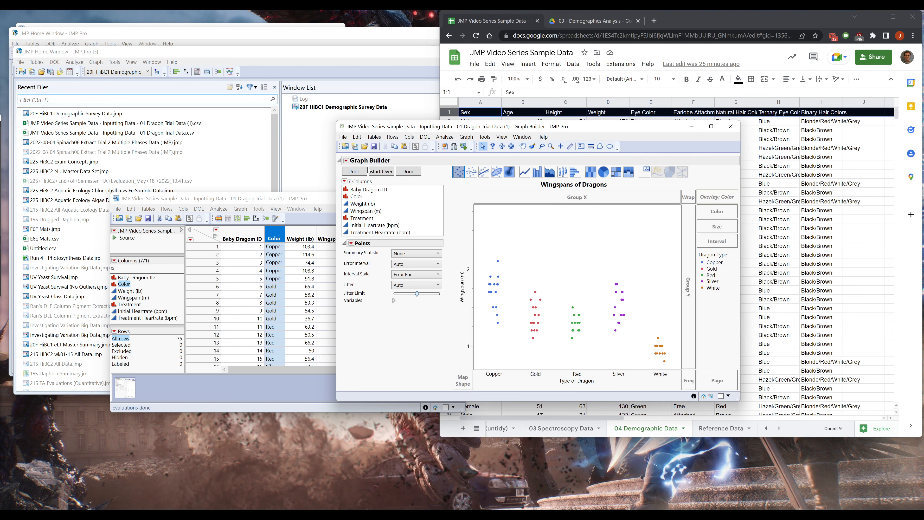
pyautogui.moveTo(480, 128); pyautogui.dragTo(316, 125)
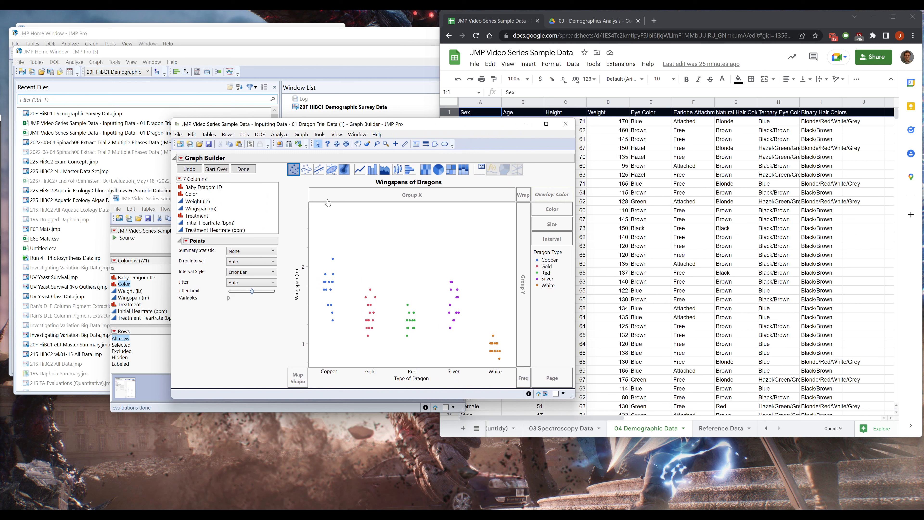
# - Wrap the plot by Color into separate panels and check the options of the Color header
pyautogui.moveTo(195, 196); pyautogui.dragTo(523, 197)
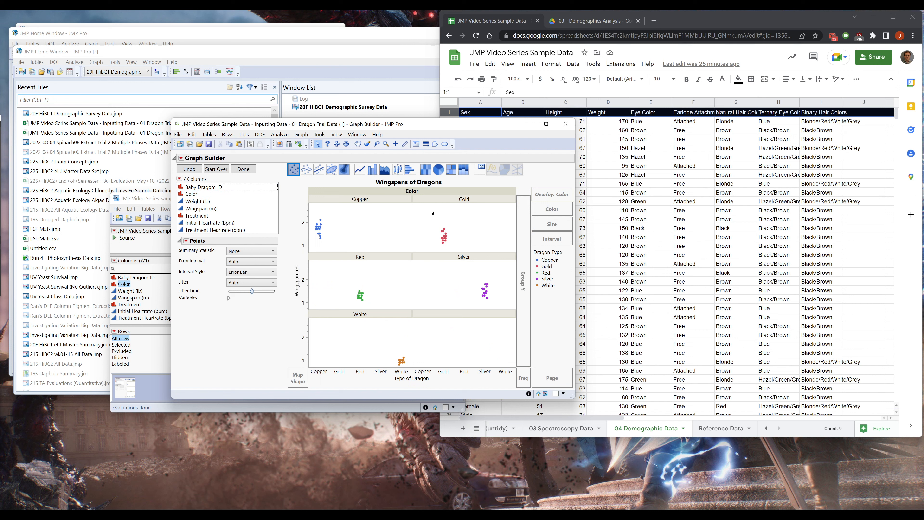
pyautogui.rightClick(408, 192)
pyautogui.click(384, 203)
pyautogui.click(427, 191)
# - Look at the display properties of the Graph Builder report and close them again
pyautogui.click(193, 135)
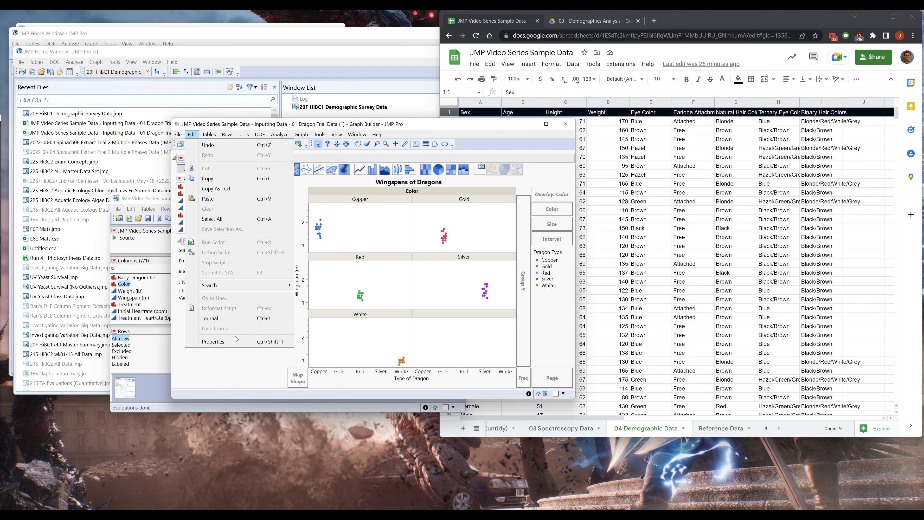
pyautogui.click(227, 342)
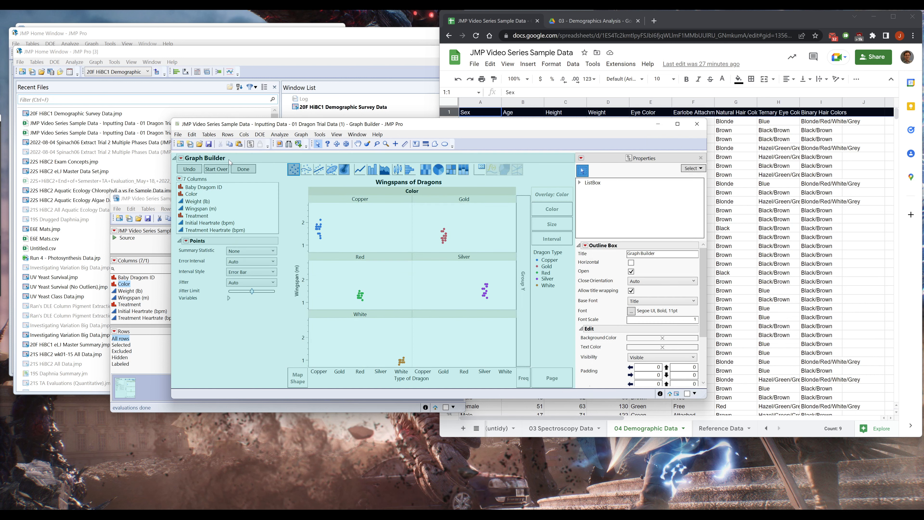
pyautogui.click(701, 158)
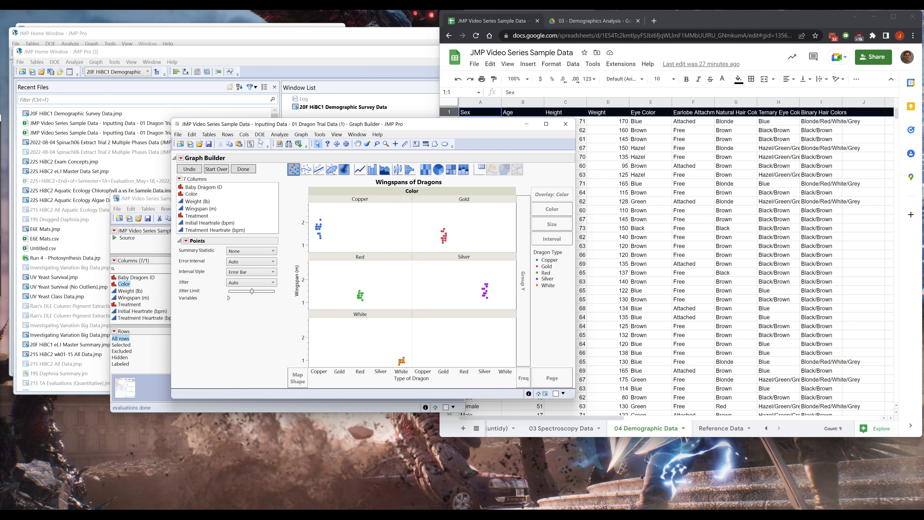
# - Review the Fonts group in the JMP preferences and leave the preferences without changing anything
pyautogui.click(192, 135)
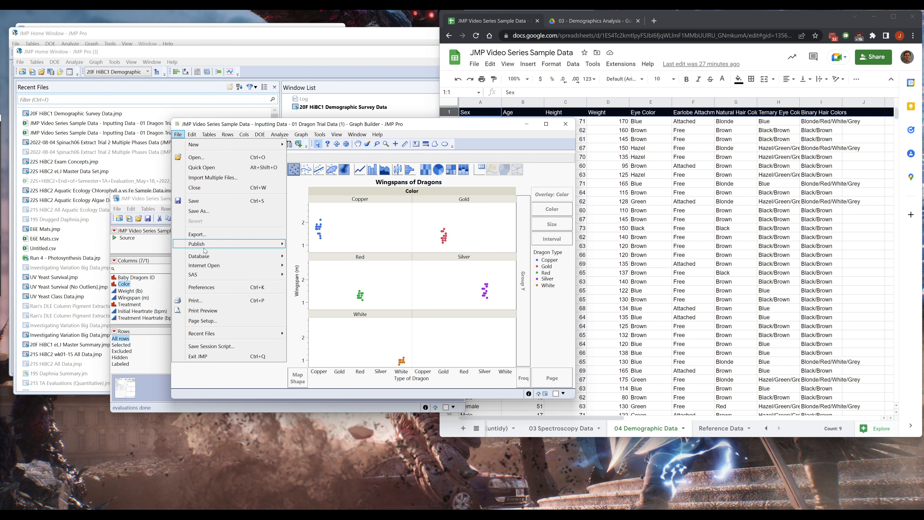
pyautogui.click(203, 287)
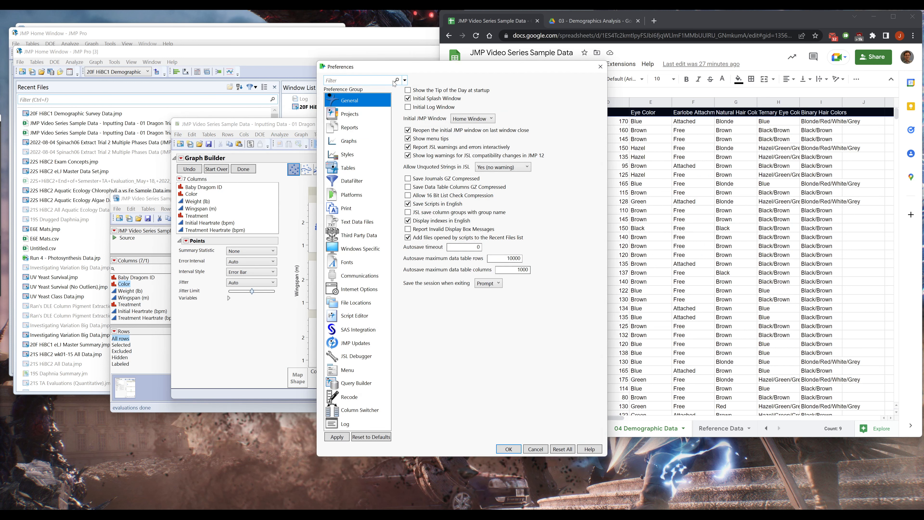
pyautogui.moveTo(395, 67); pyautogui.dragTo(504, 81)
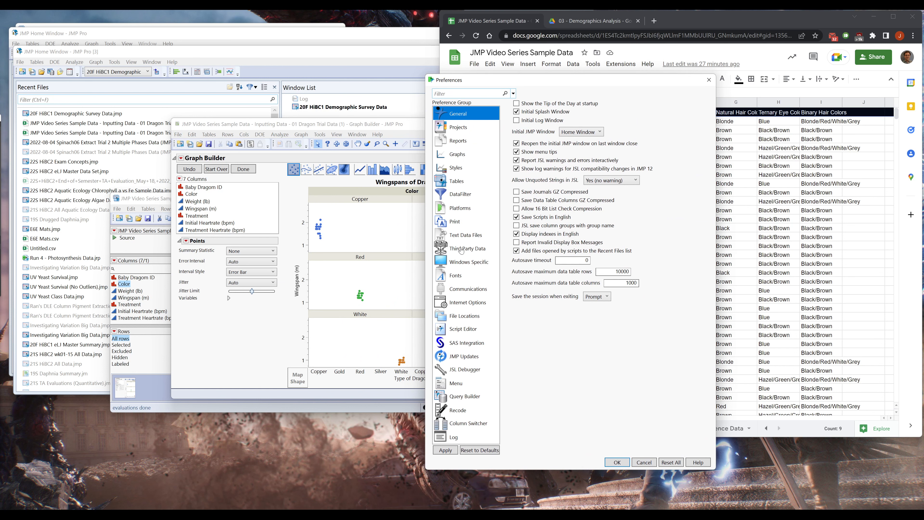
pyautogui.click(469, 276)
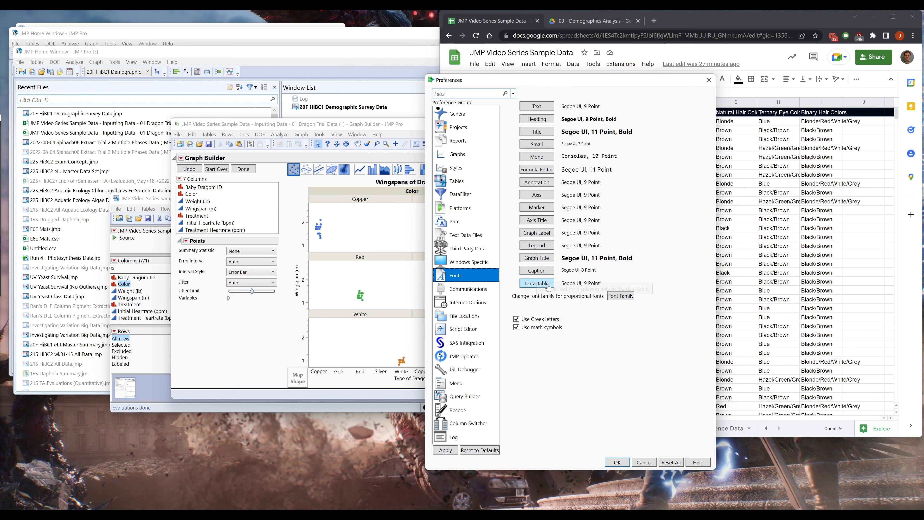
pyautogui.moveTo(538, 80); pyautogui.dragTo(639, 98)
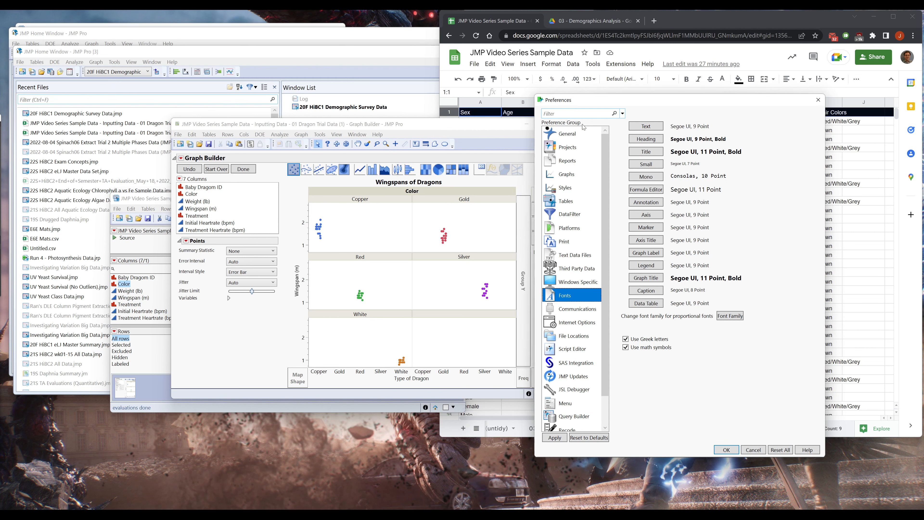
pyautogui.click(752, 449)
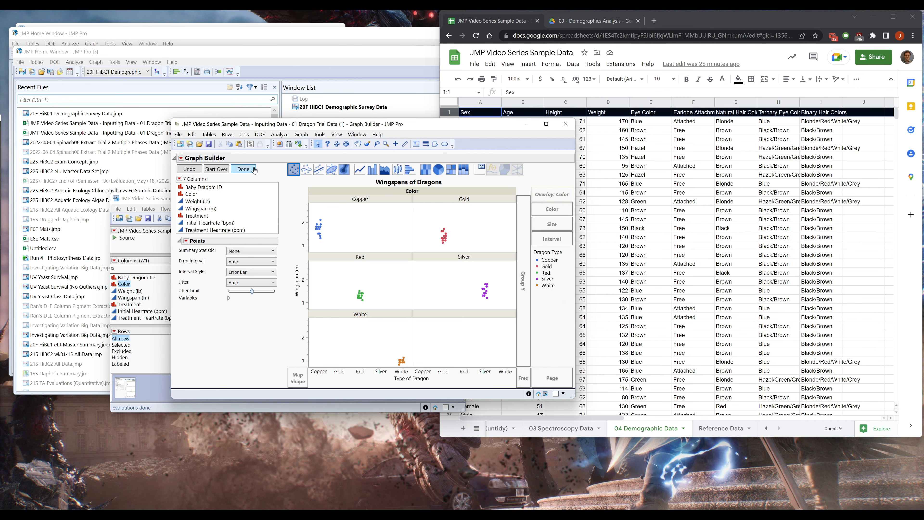
# - Finish the wrapped graph, reopen its control panel and remove Color from the wrap zone
pyautogui.click(243, 169)
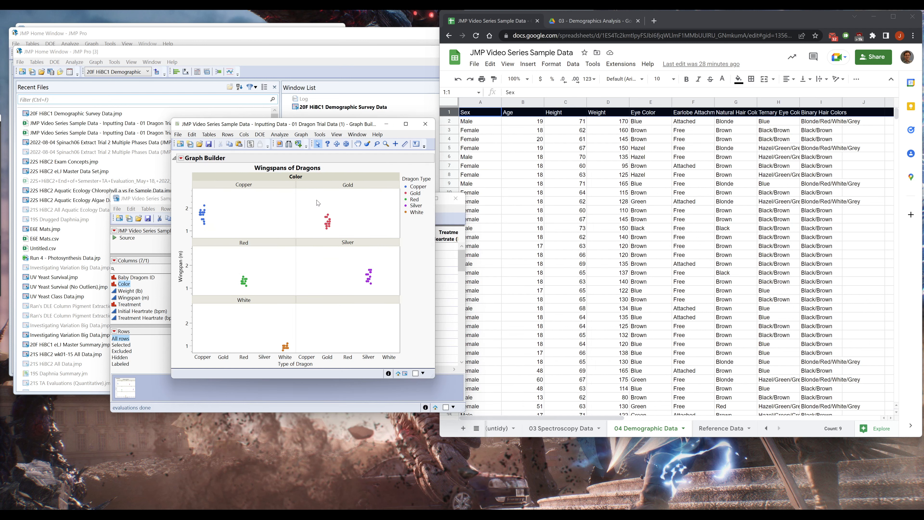
pyautogui.click(181, 158)
pyautogui.click(203, 166)
pyautogui.moveTo(408, 192); pyautogui.dragTo(247, 224)
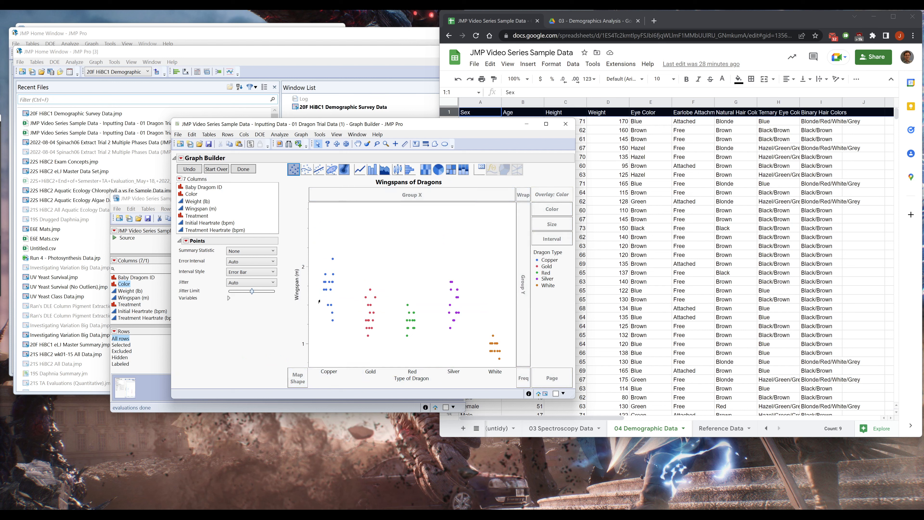
# - Examine the plot area's context options, including those for points, added elements, graph and editing
pyautogui.rightClick(404, 226)
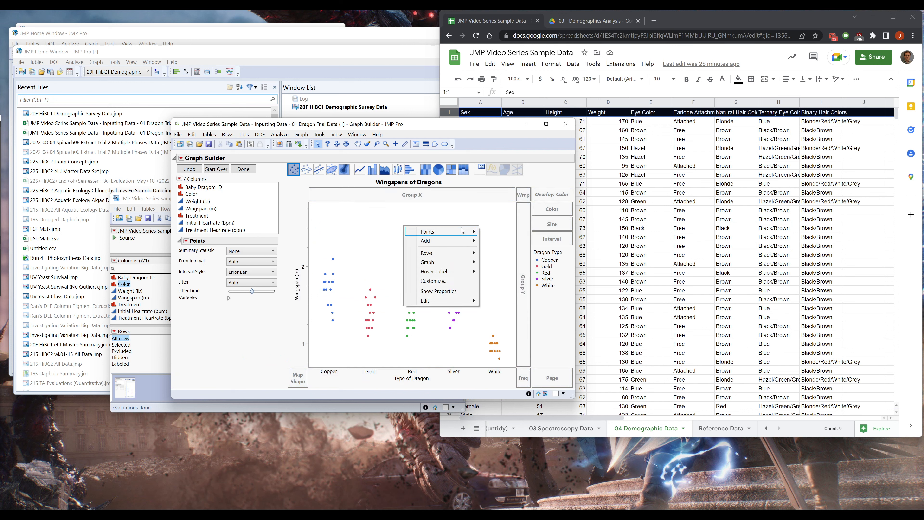
pyautogui.moveTo(461, 230)
pyautogui.moveTo(529, 233)
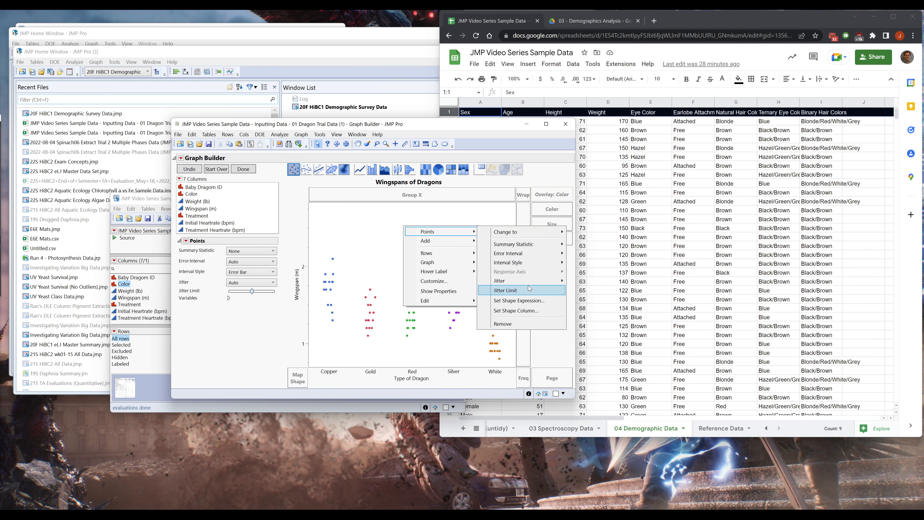
pyautogui.moveTo(527, 283)
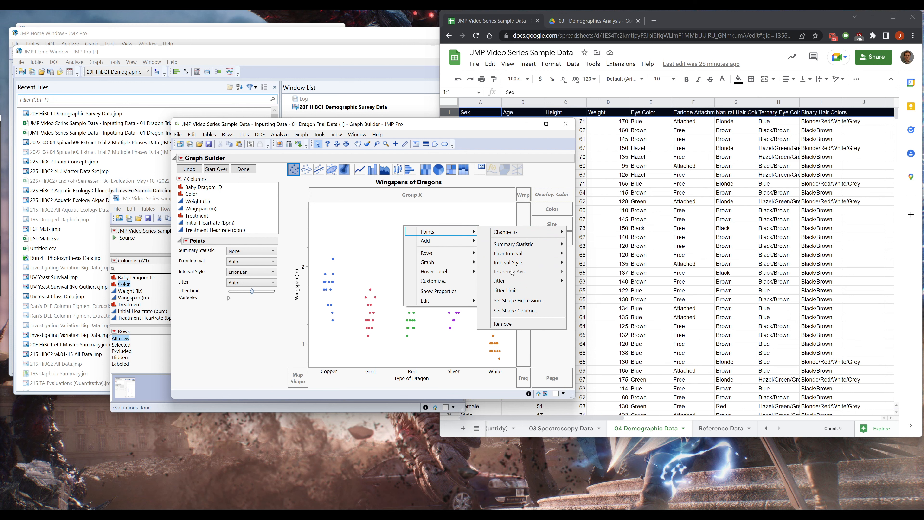
pyautogui.moveTo(435, 245)
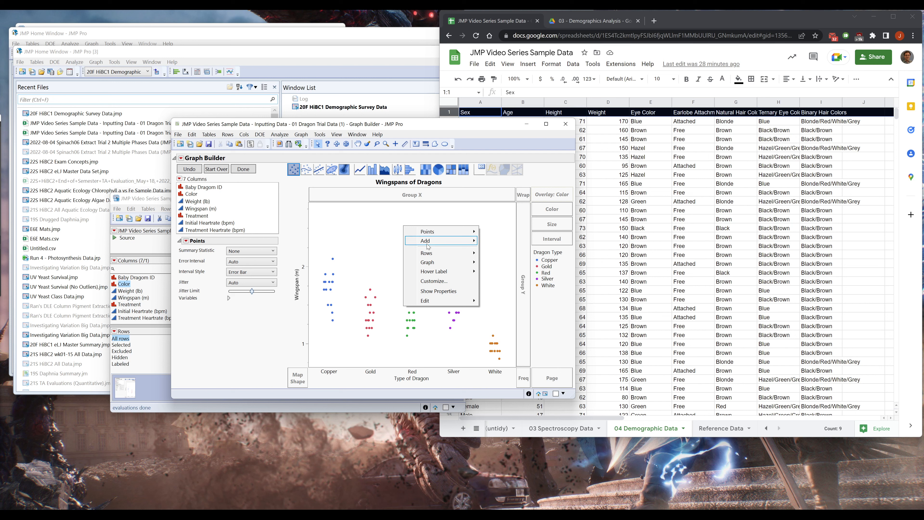
pyautogui.moveTo(437, 266)
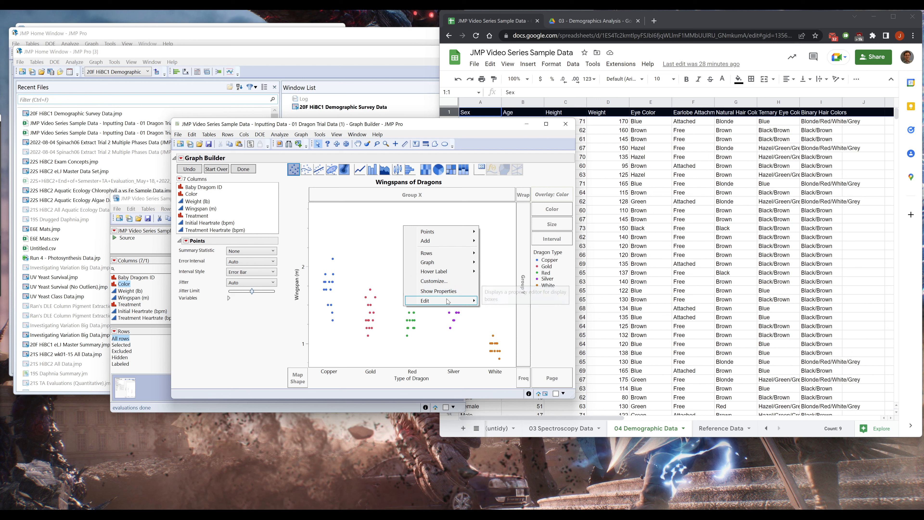
pyautogui.moveTo(447, 301)
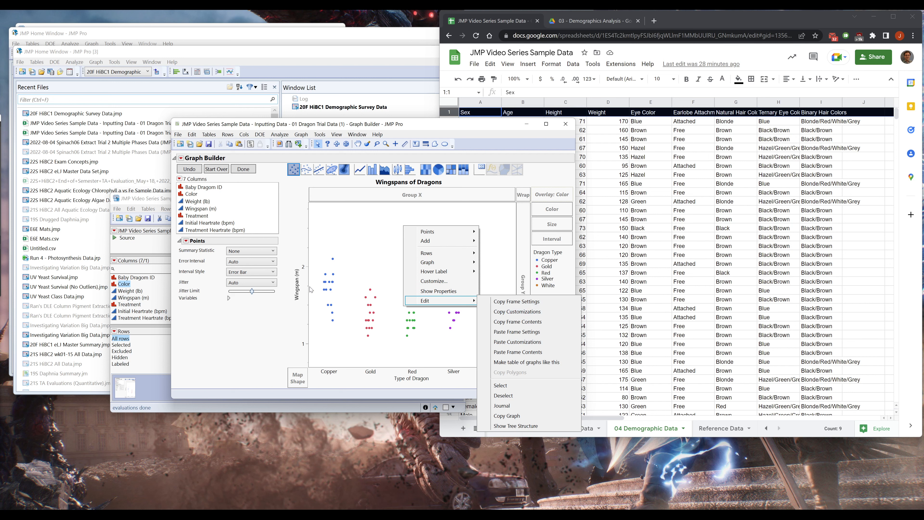
pyautogui.click(543, 322)
# - Examine the context options of the Wingspan (m) axis title and of the Y axis itself
pyautogui.rightClick(299, 289)
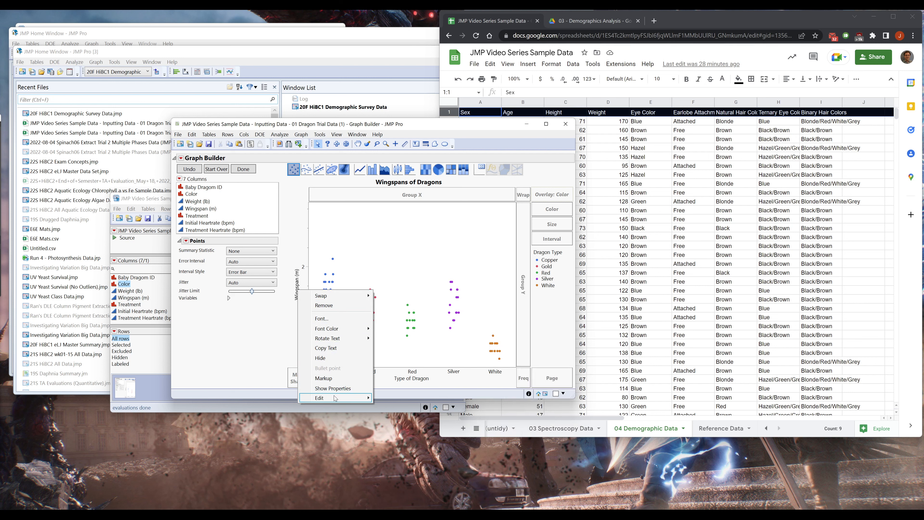
pyautogui.moveTo(334, 398)
pyautogui.click(306, 275)
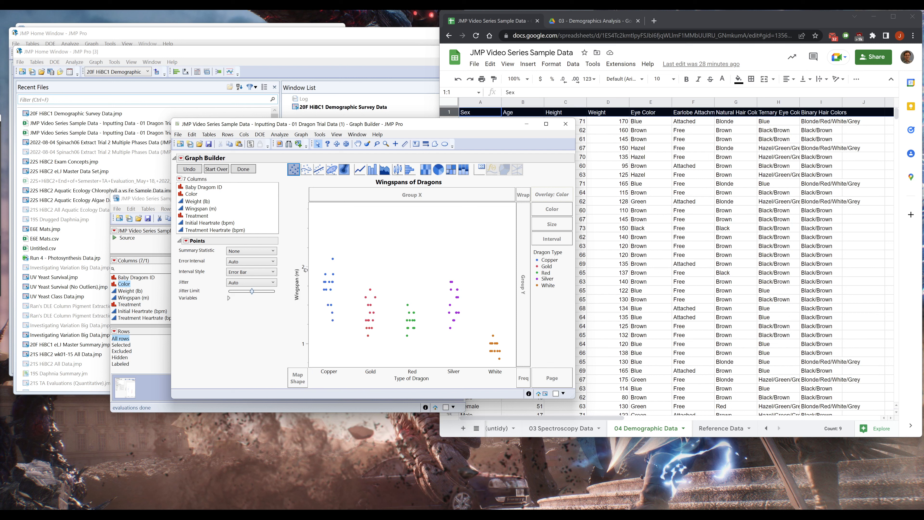
pyautogui.rightClick(307, 277)
pyautogui.moveTo(364, 363)
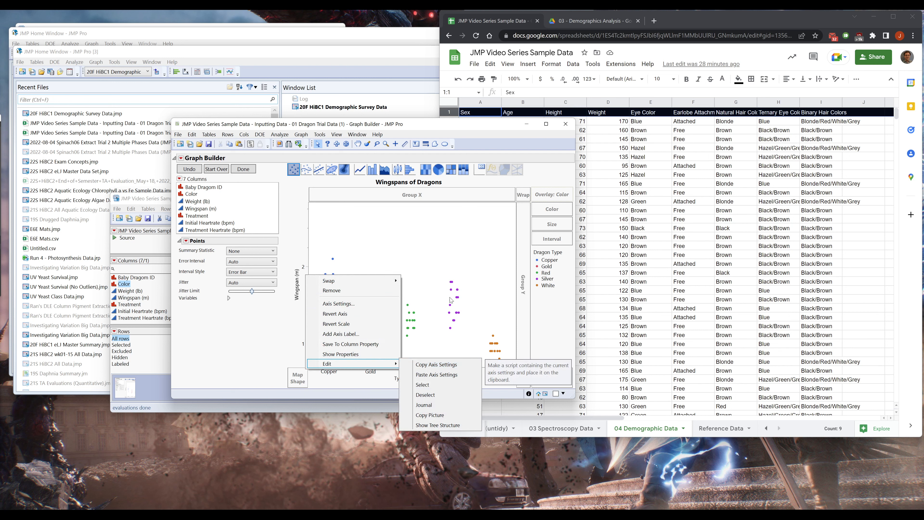
pyautogui.click(398, 226)
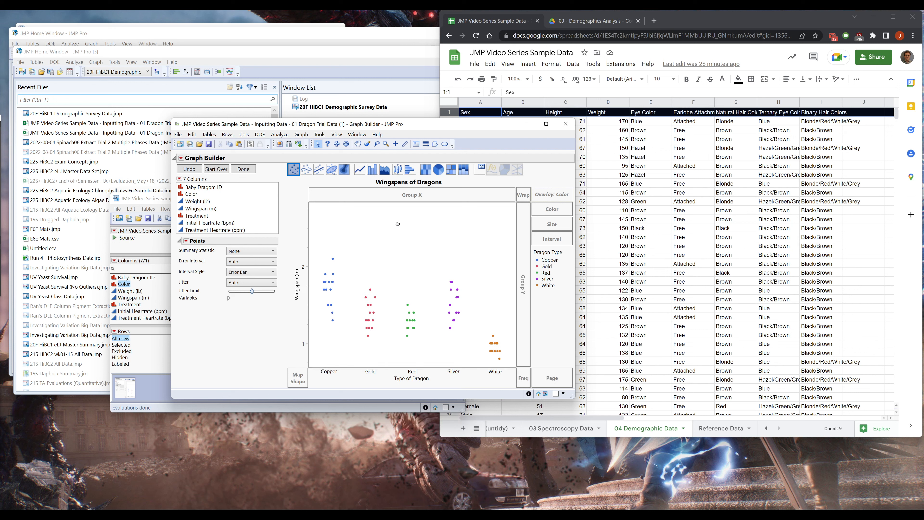